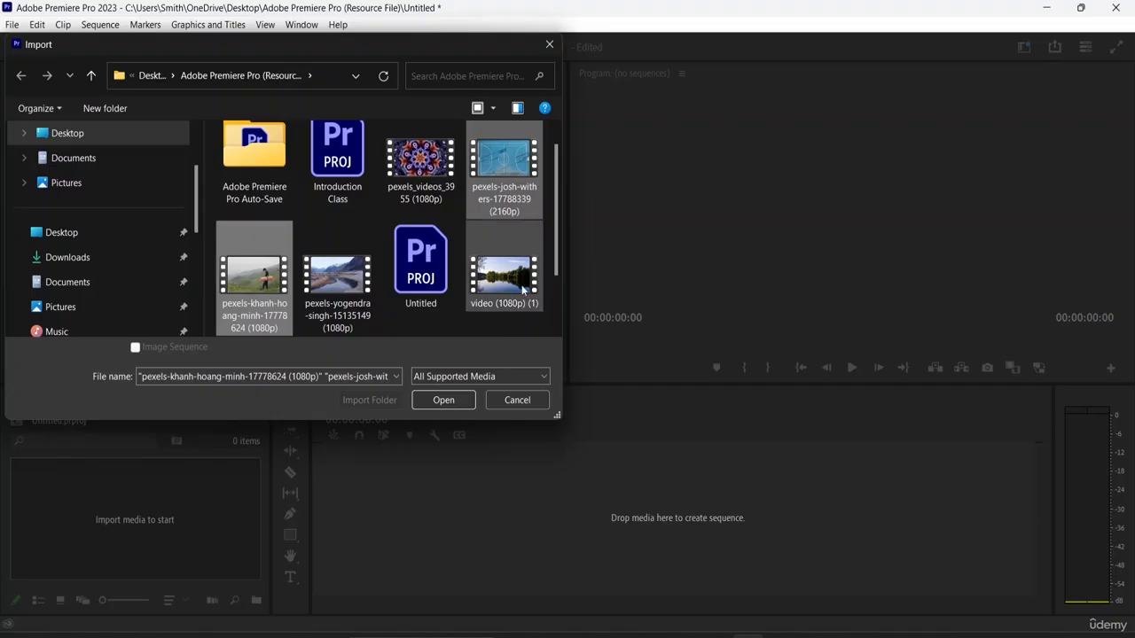
- Add video (1080p) (1) to the two selected videos and import all three into the project
left_click(519, 284, "ctrl")
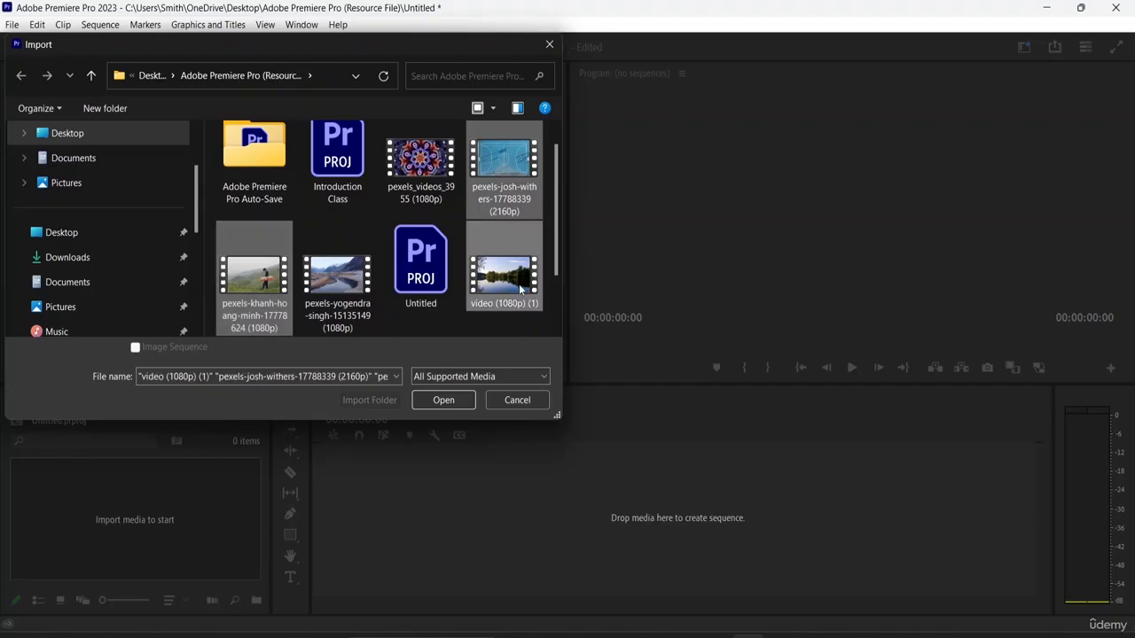
left_click(450, 400)
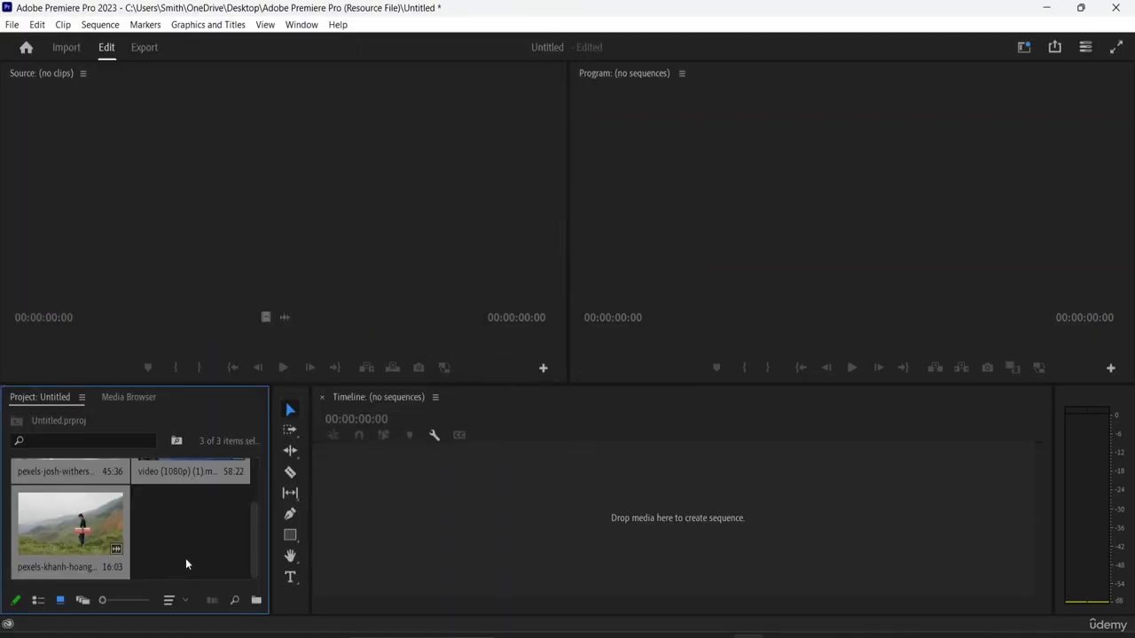
- Create a sequence by placing all three imported videos together on the empty timeline
scroll(195, 545, "up", 2)
scroll(168, 506, "down", 2)
scroll(150, 510, "up", 2)
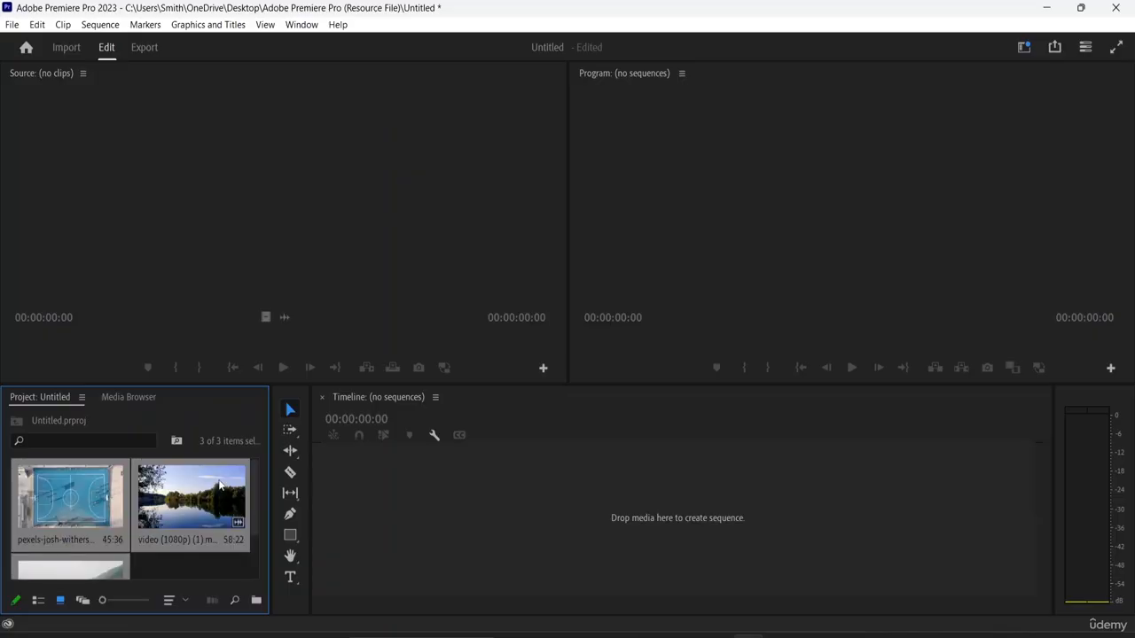
scroll(218, 488, "down", 2)
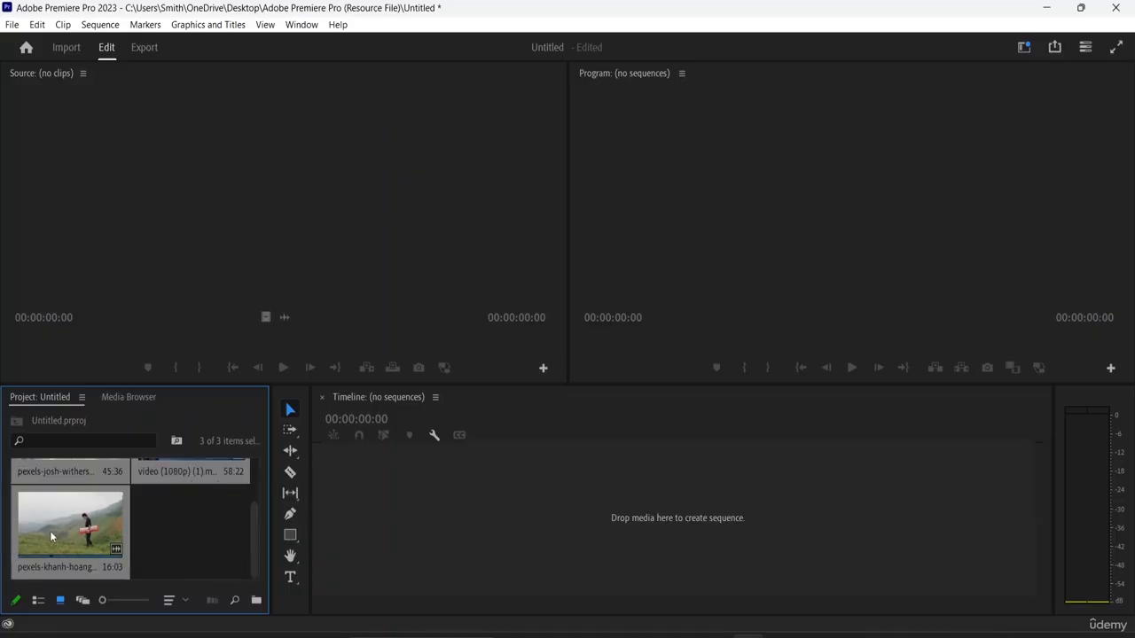
left_click_drag(50, 531, 400, 538)
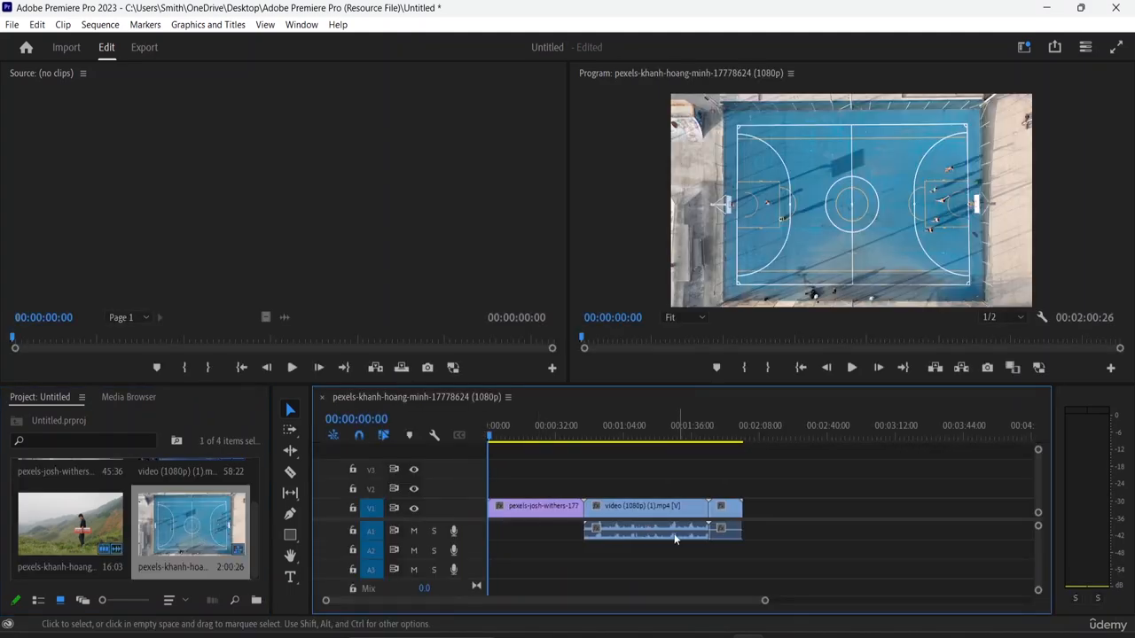
- Move the lake clip to the sequence start over the basketball court clip, and place the keyboard player clip directly after it
left_click_drag(677, 508, 583, 523)
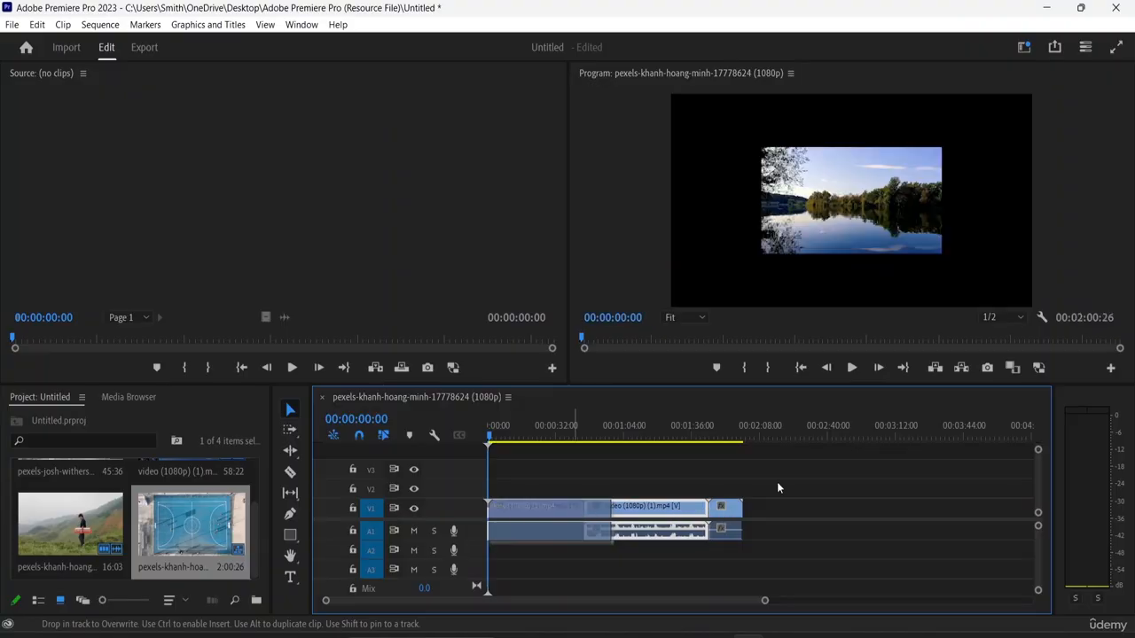
left_click_drag(724, 508, 807, 511)
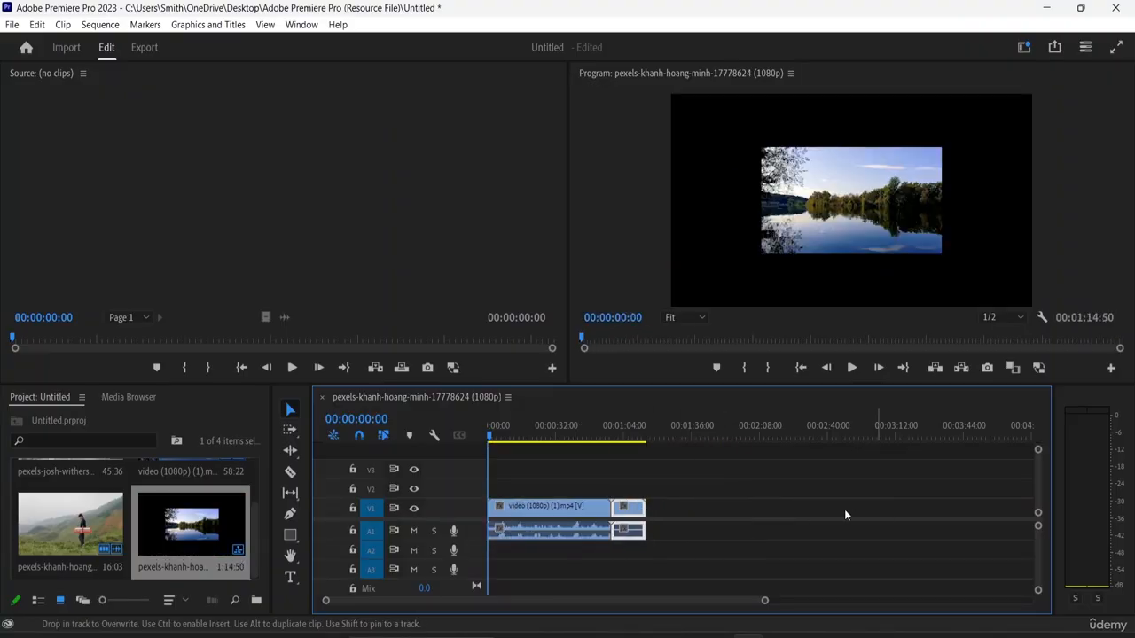
scroll(77, 526, "up", 2)
scroll(77, 528, "down", 2)
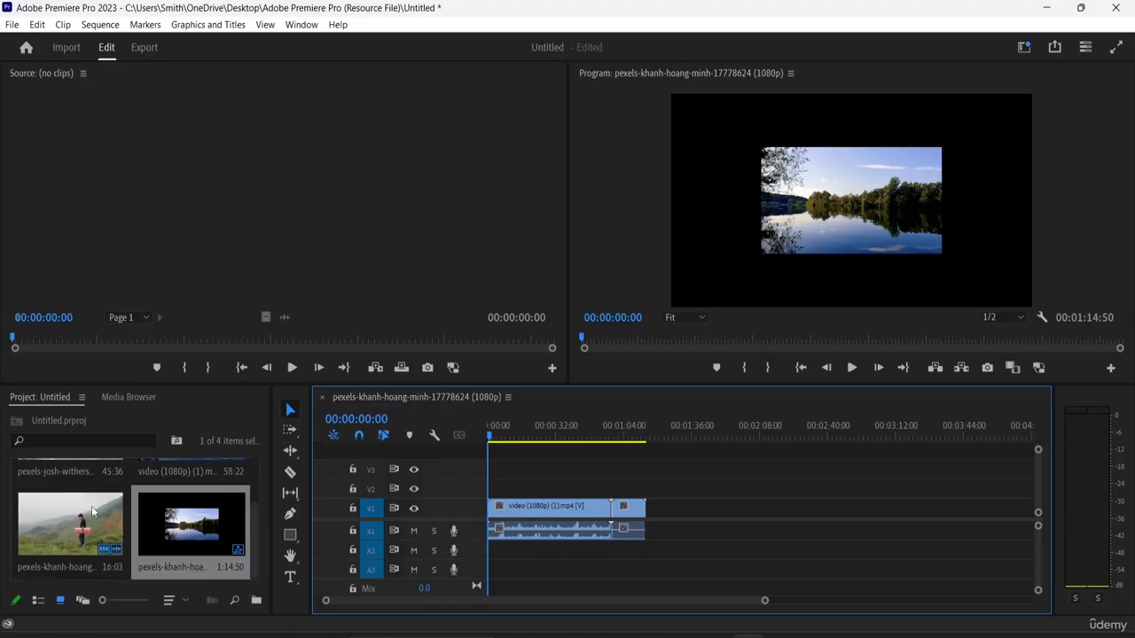
- Add the basketball court video from the project to the end of the clips on V1
scroll(77, 528, "up", 2)
scroll(196, 517, "down", 2)
scroll(196, 517, "up", 2)
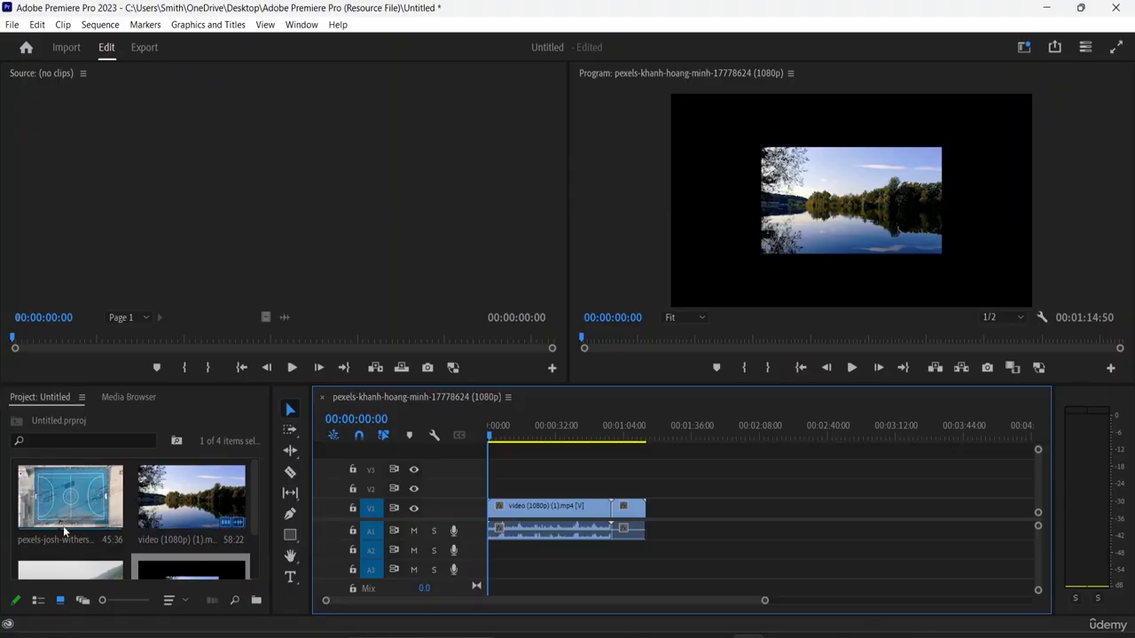
scroll(50, 535, "down", 2)
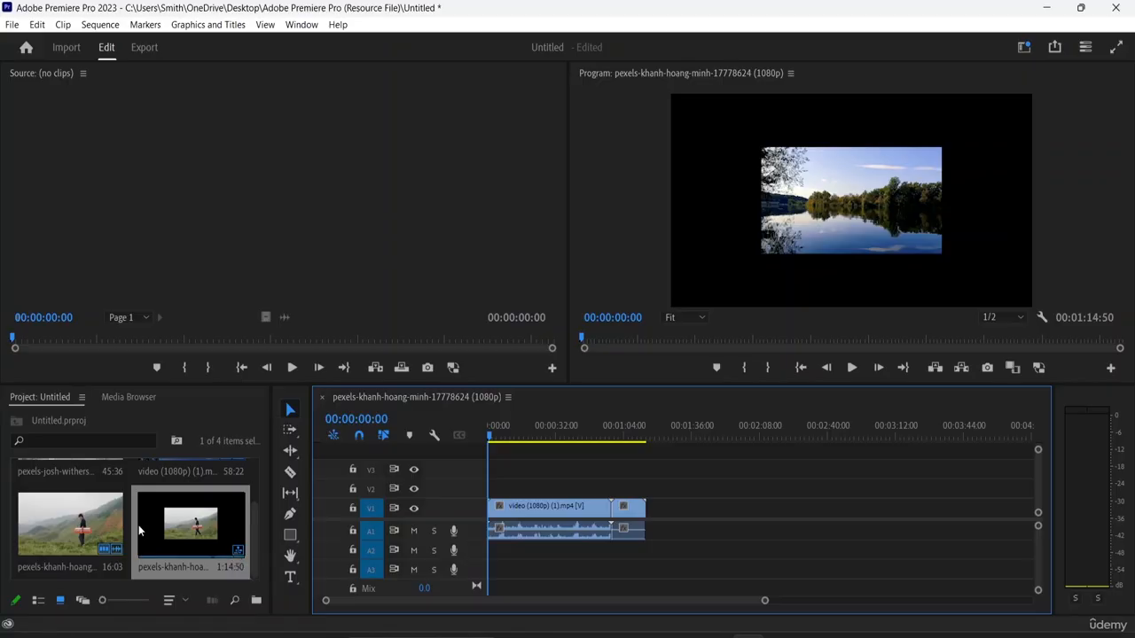
scroll(78, 509, "up", 2)
left_click(78, 510)
left_click_drag(77, 512, 649, 520)
left_click_drag(796, 504, 796, 507)
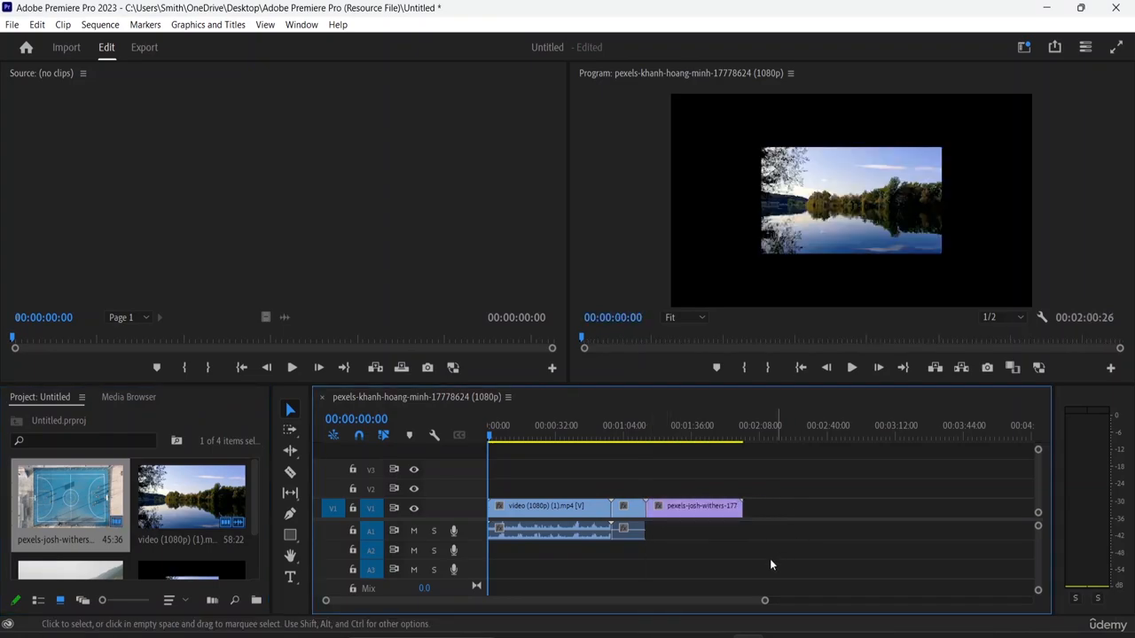
- Play the sequence from its start for a few seconds and stop playback
scroll(167, 537, "down", 1)
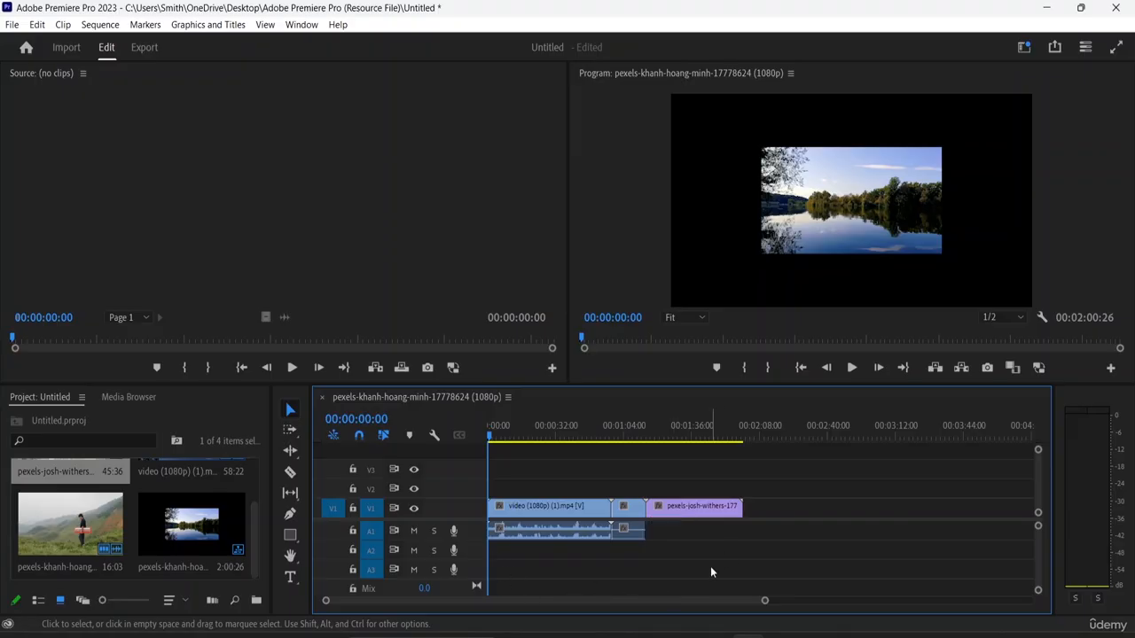
key("space")
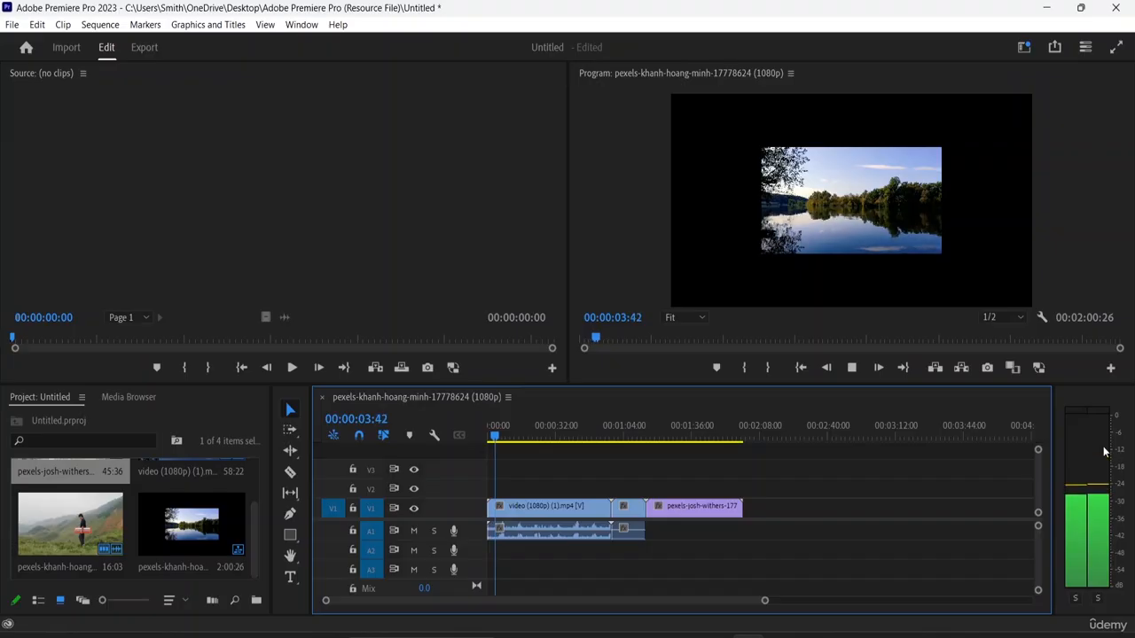
key("space")
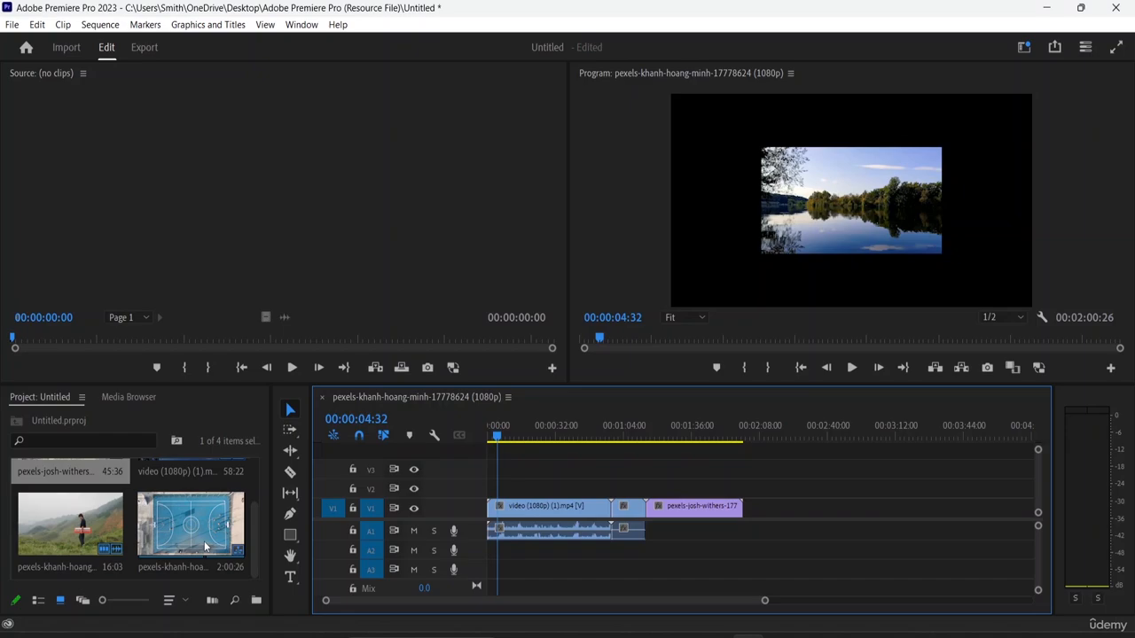
left_click(12, 24)
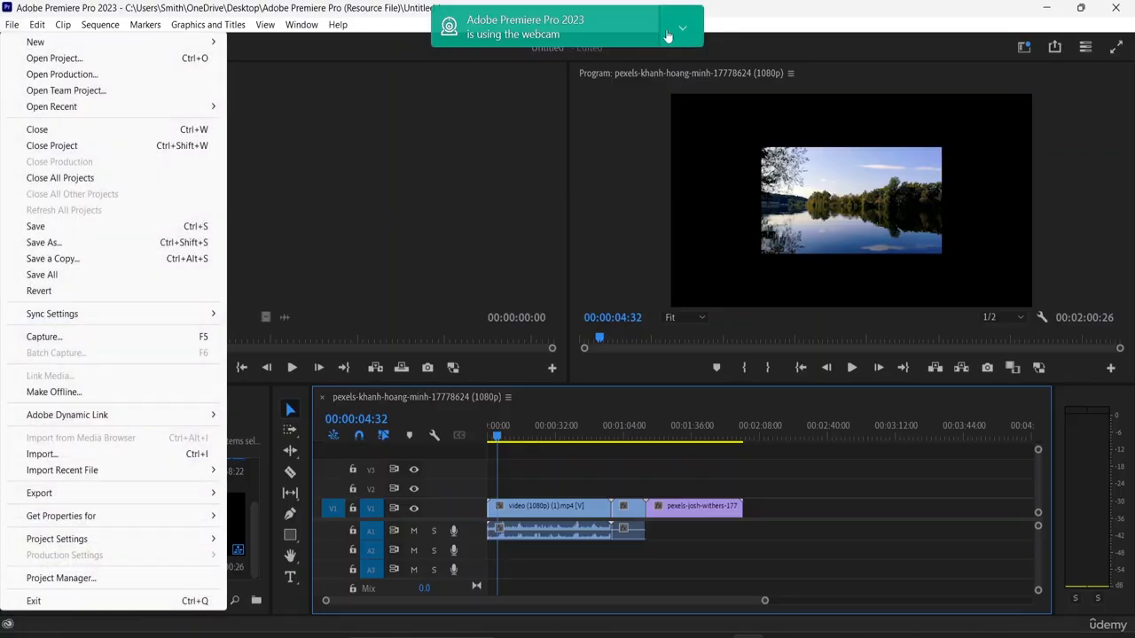
mouse_move(82, 44)
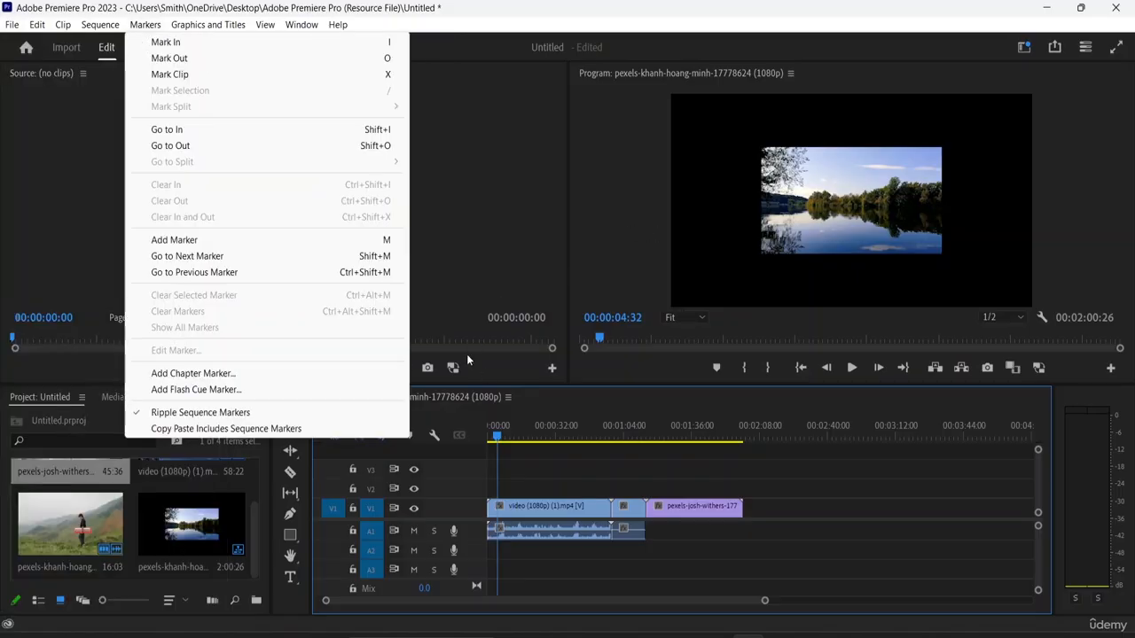
left_click(467, 354)
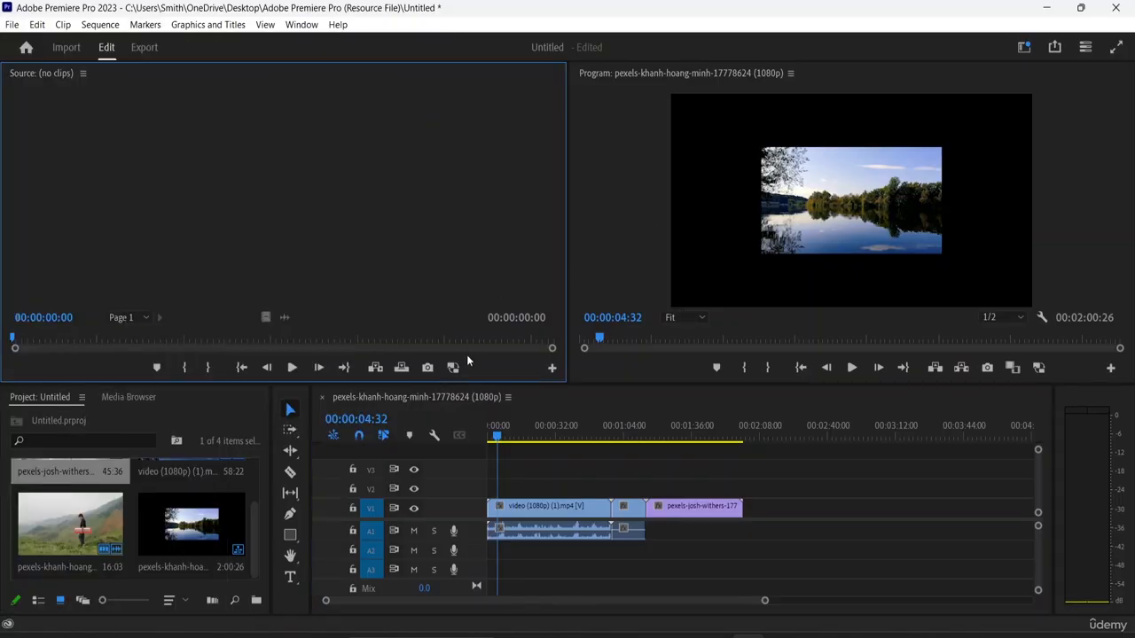
- Play and stop the sequence in the Program monitor, and step three frames forward and four frames back
left_click(851, 367)
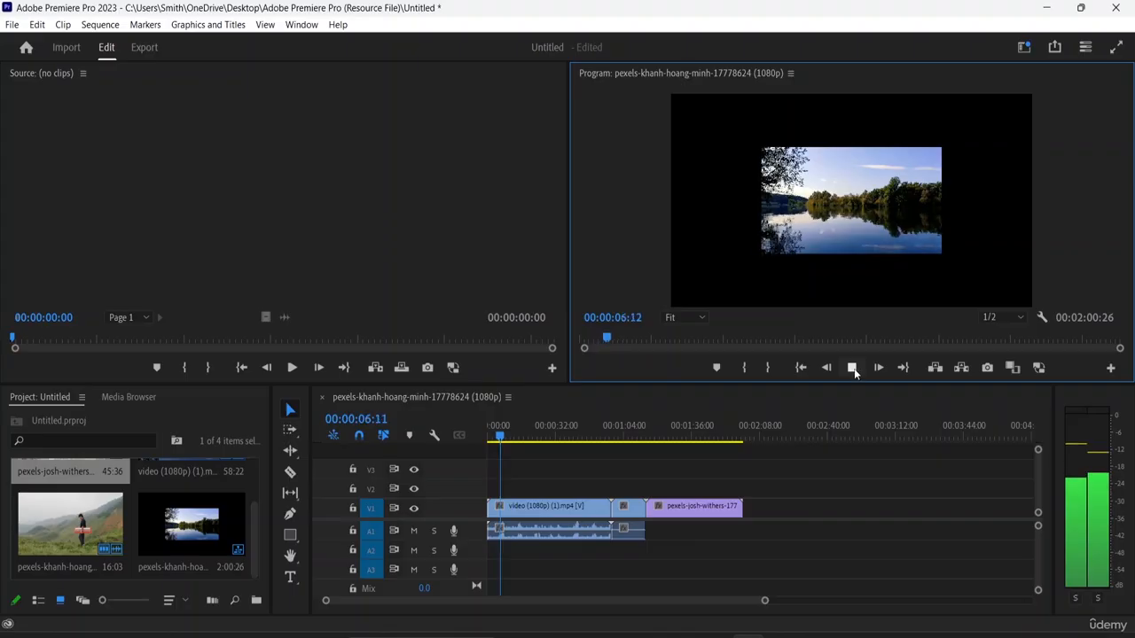
left_click(852, 368)
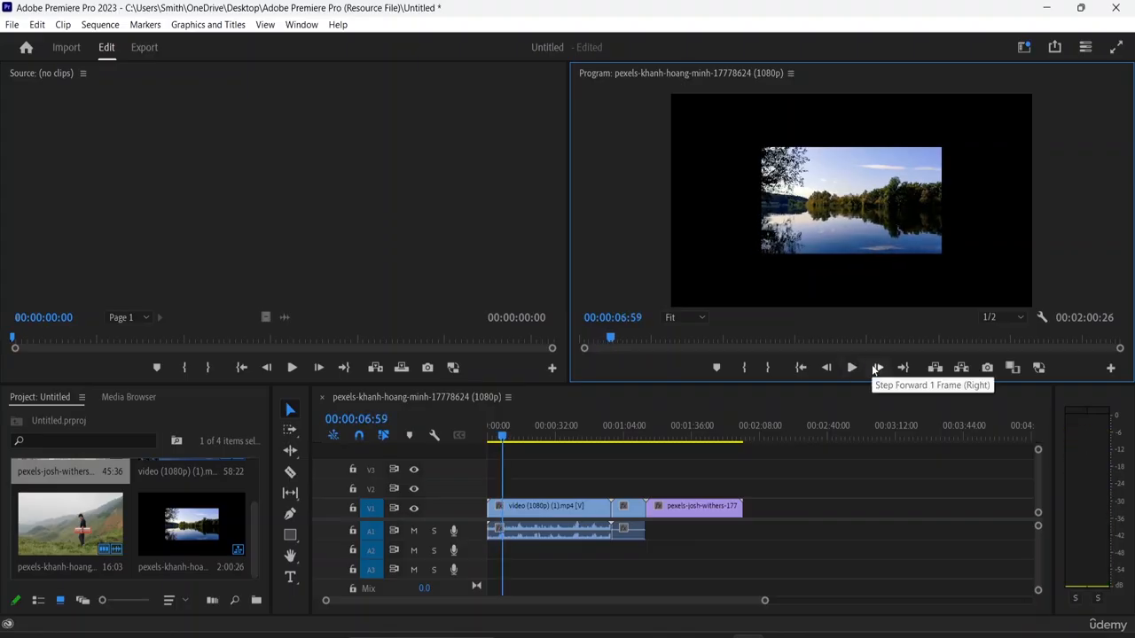
left_click(875, 368)
left_click(875, 369)
left_click(876, 368)
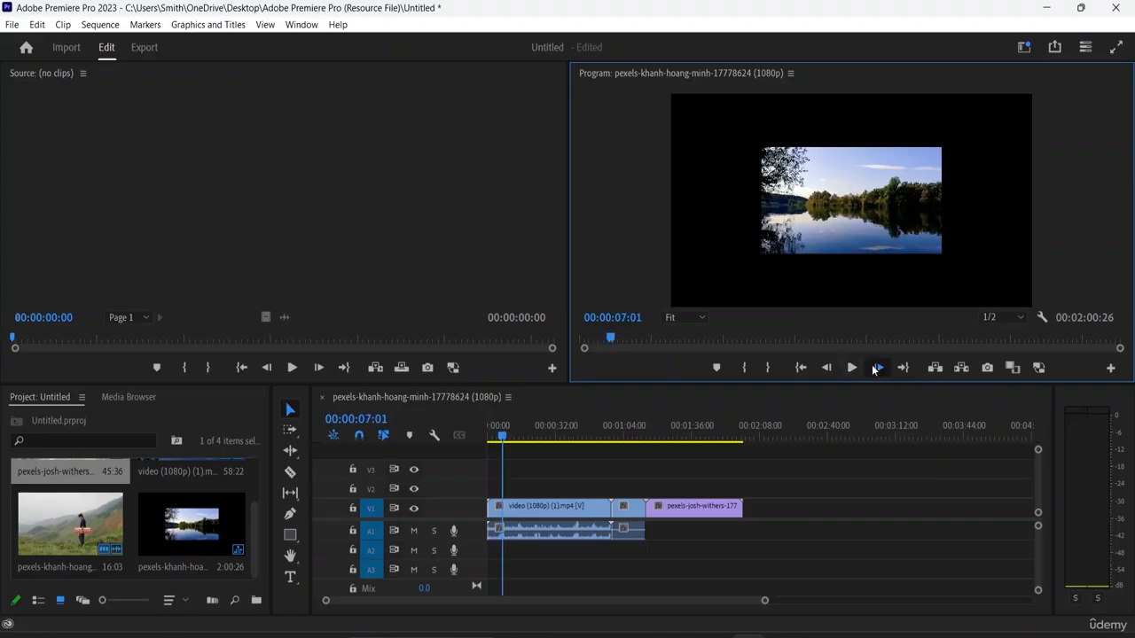
left_click(825, 369)
left_click(825, 369)
left_click(825, 368)
left_click(826, 369)
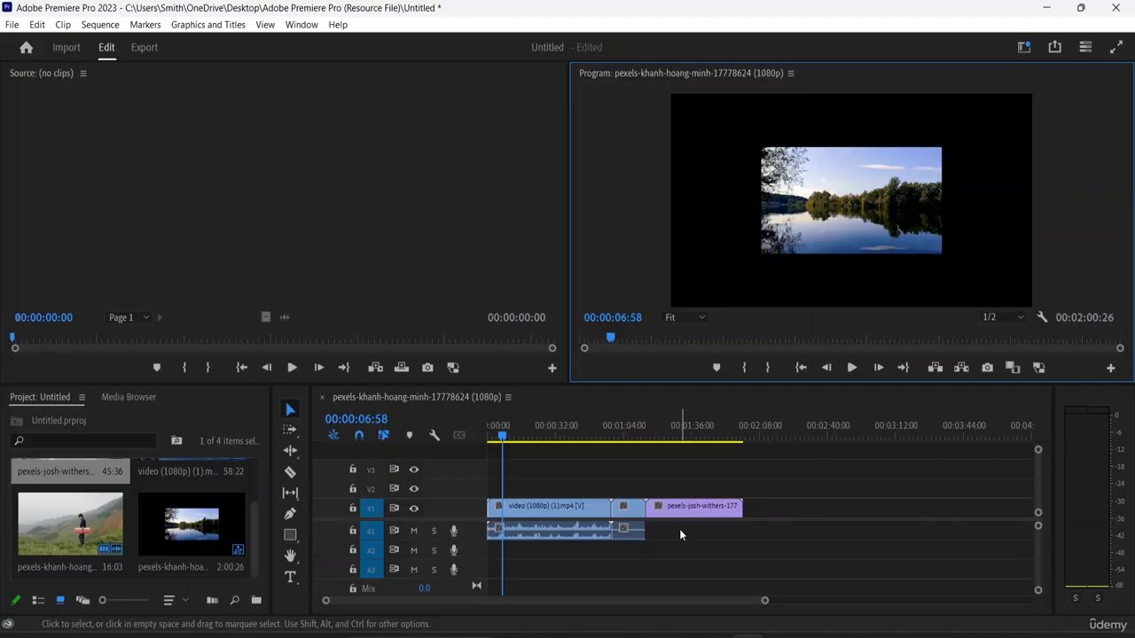
- Undo the timeline edits back through the creation of the sequence
left_click(647, 403)
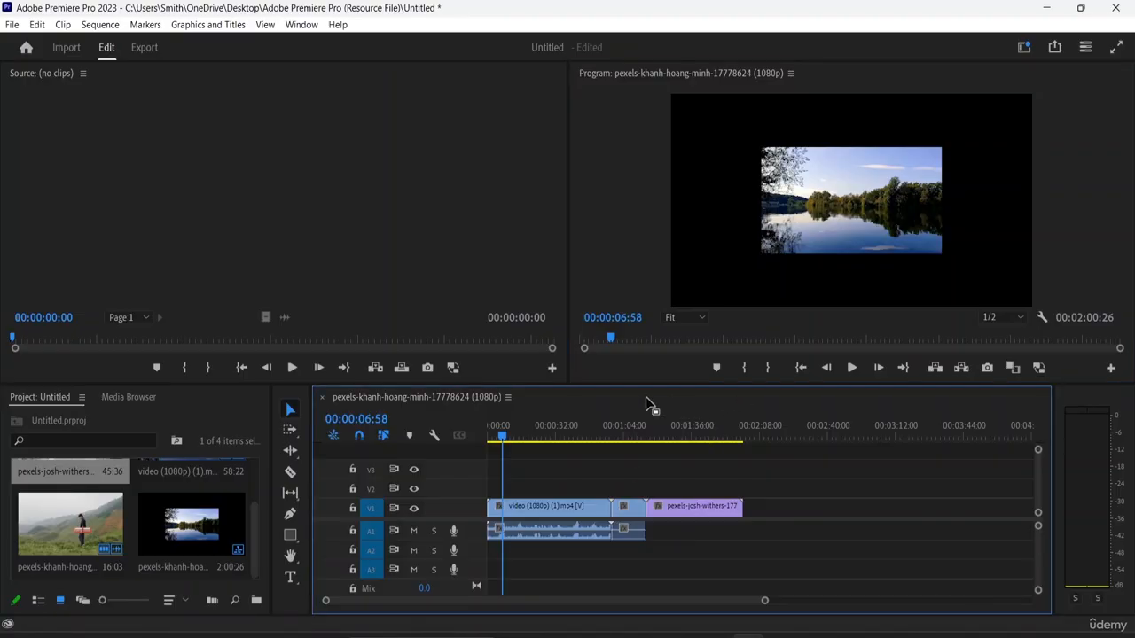
key("ctrl+z")
key("ctrl+z")
key("ctrl+z")
key("ctrl+z")
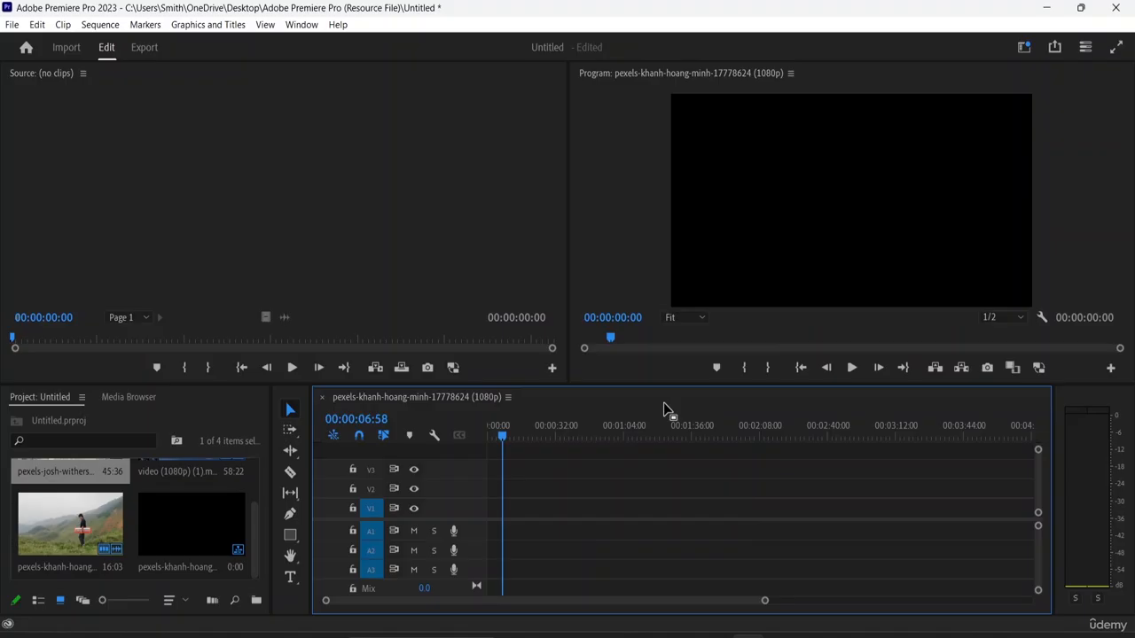
left_click(610, 268)
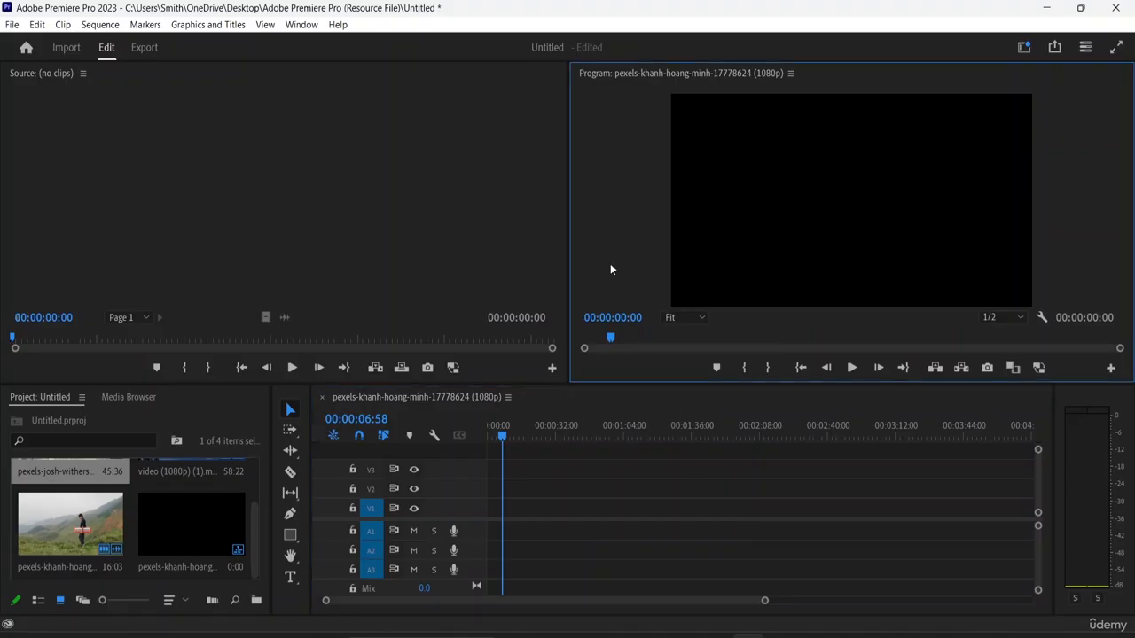
key("ctrl+z")
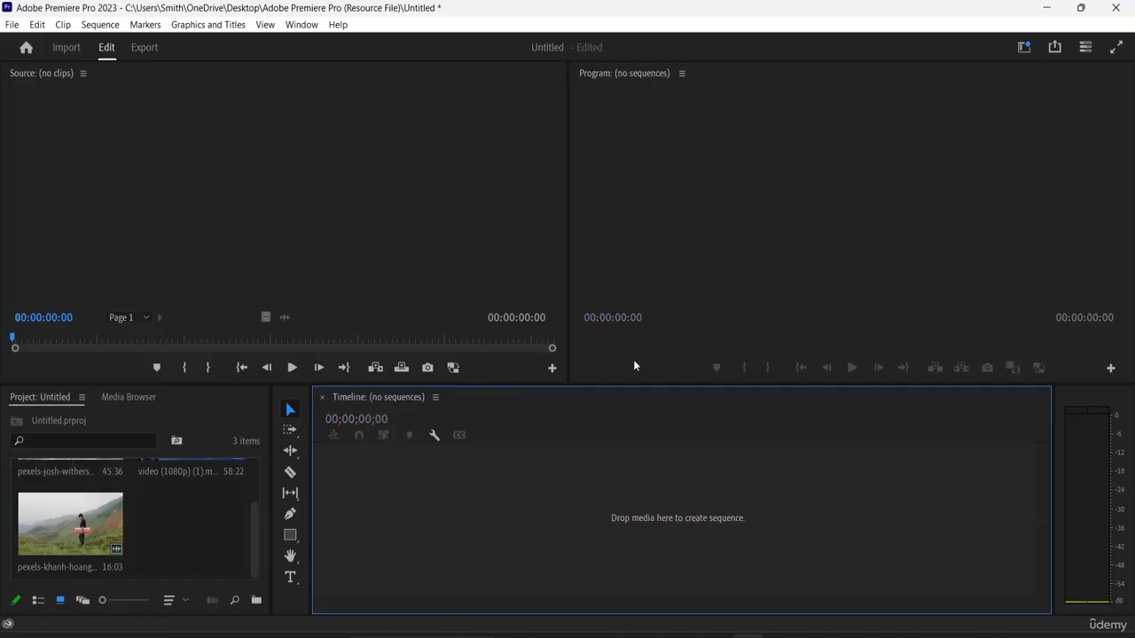
- Create a sequence from the keyboard player video and append the basketball court video and video (1080p) (1) after it on V1
left_click(167, 525)
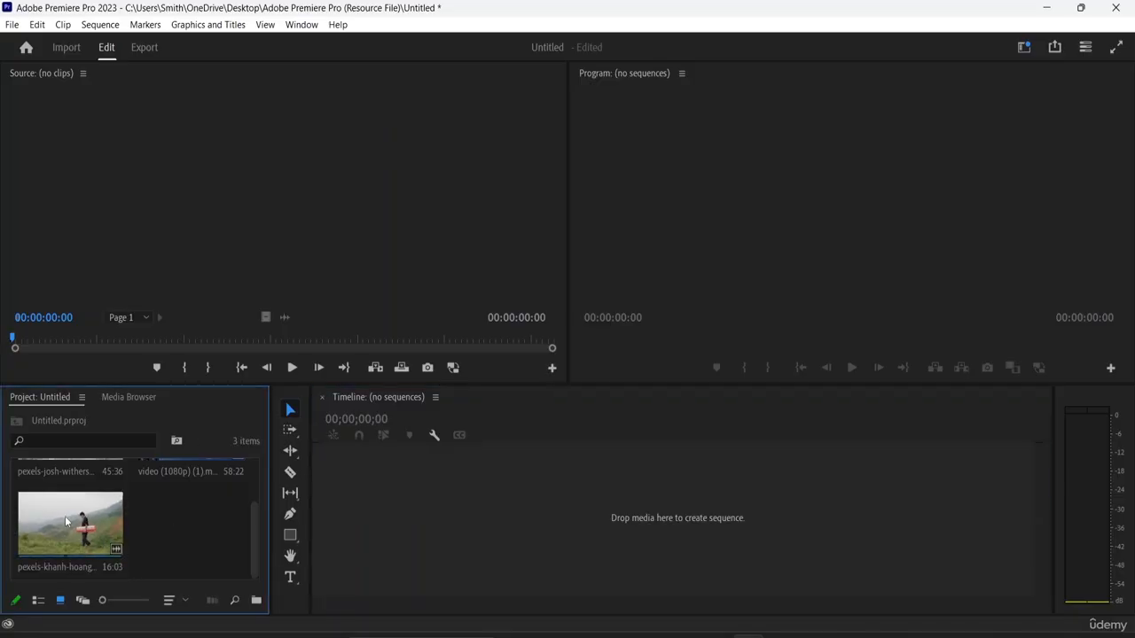
left_click_drag(65, 516, 390, 518)
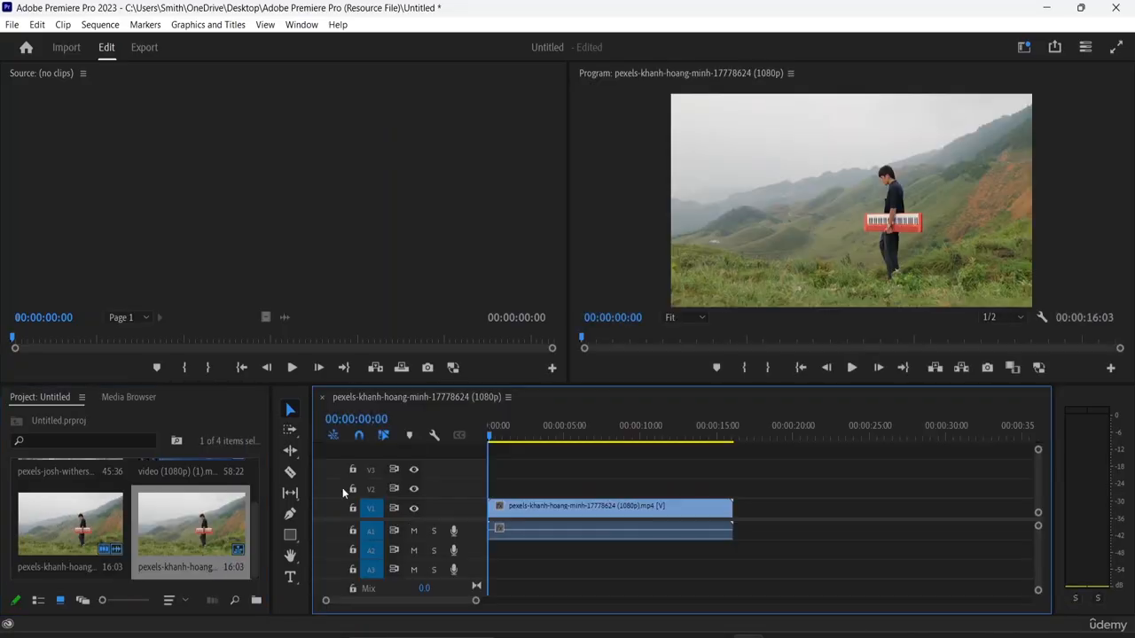
scroll(137, 512, "up", 2)
left_click_drag(71, 503, 752, 519)
left_click_drag(187, 499, 782, 521)
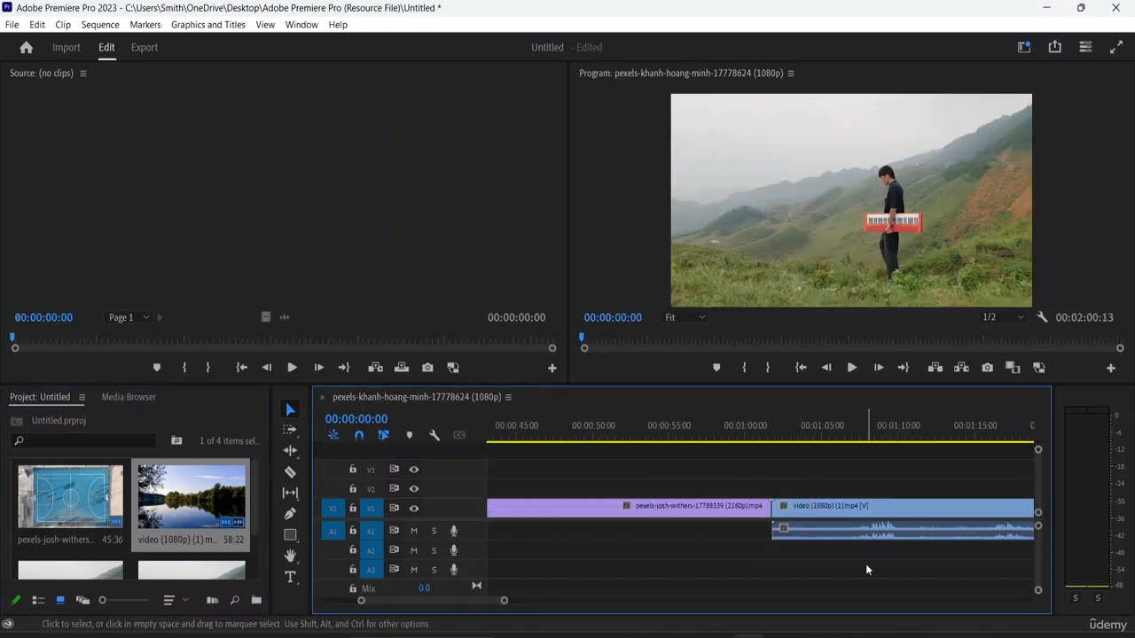
- Trim the end of the basketball court clip on V1 back to about 00:00:44
key("ctrl+minus")
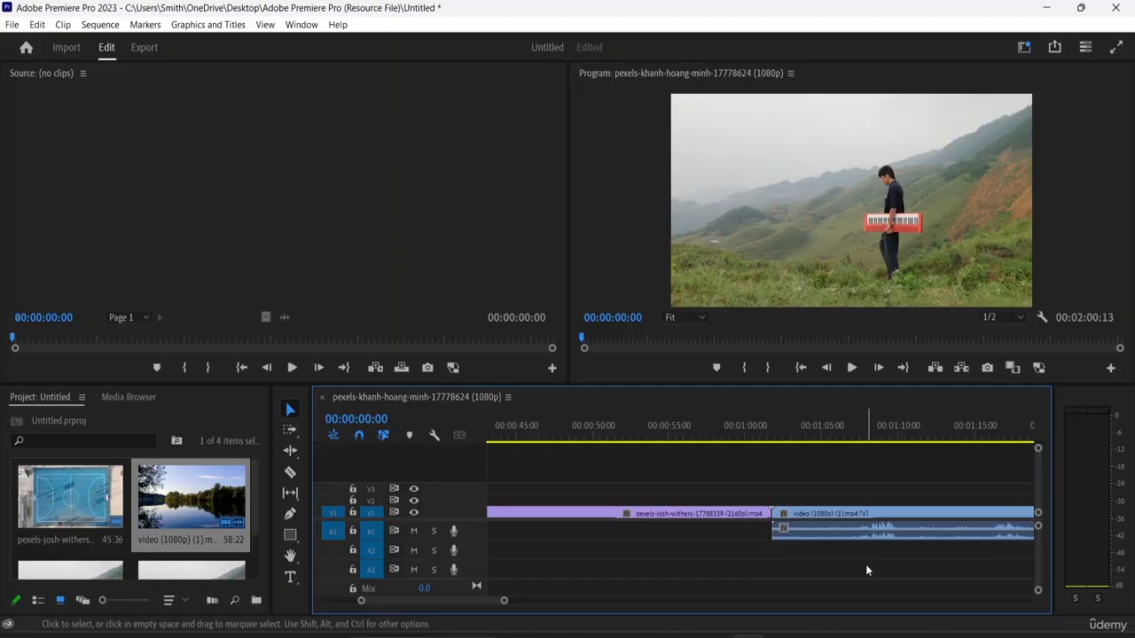
key("minus")
key("minus")
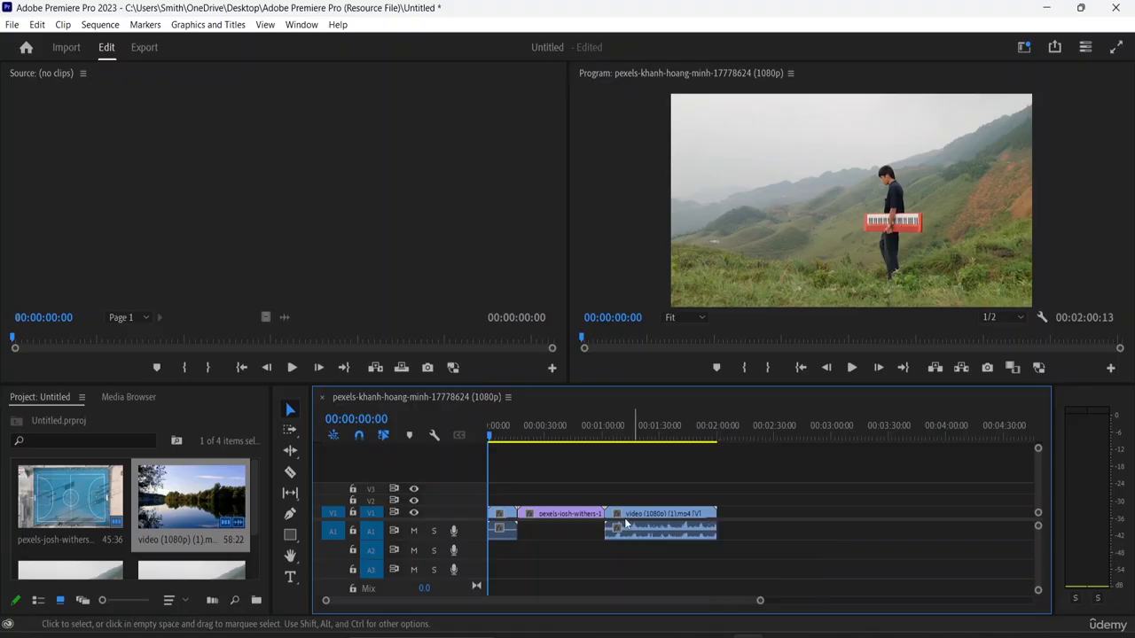
left_click_drag(610, 513, 600, 506)
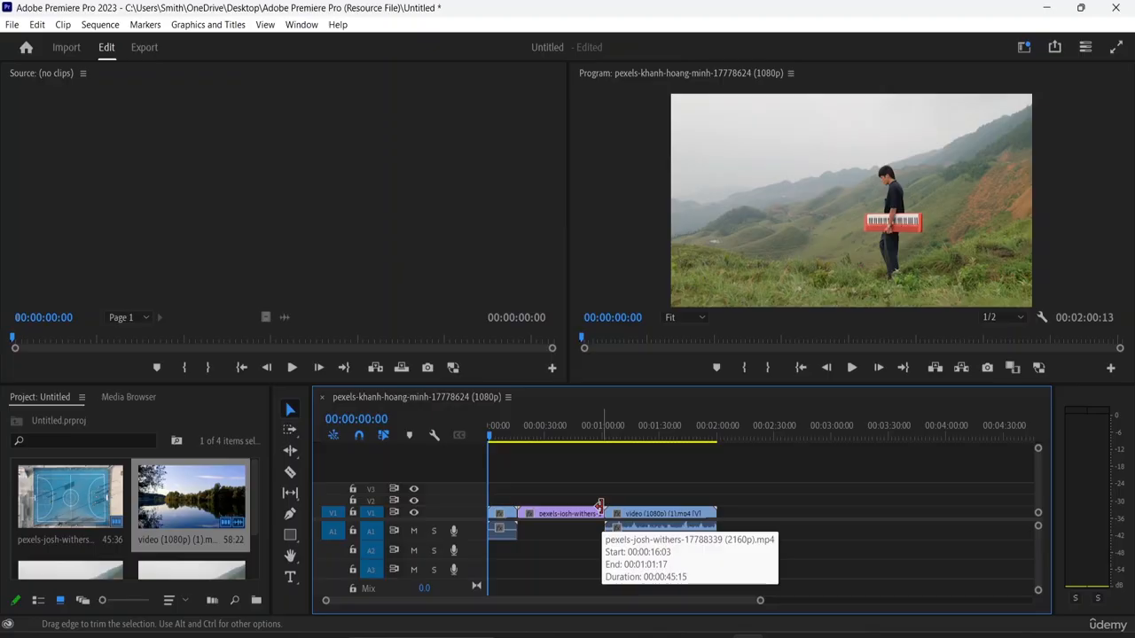
left_click_drag(599, 505, 610, 505)
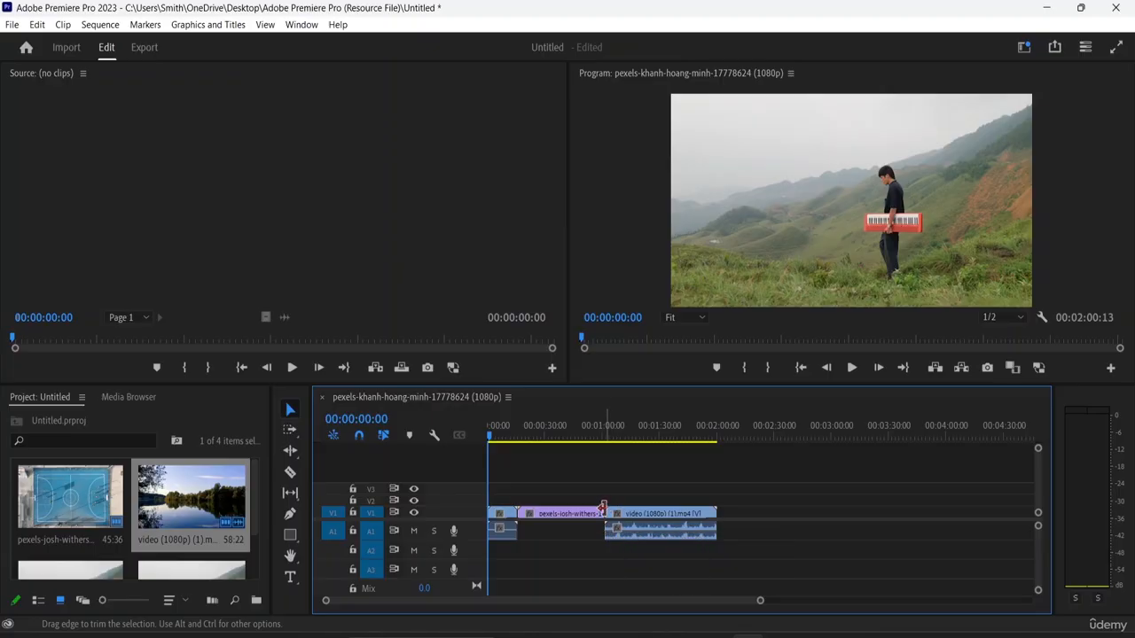
left_click_drag(603, 508, 569, 513)
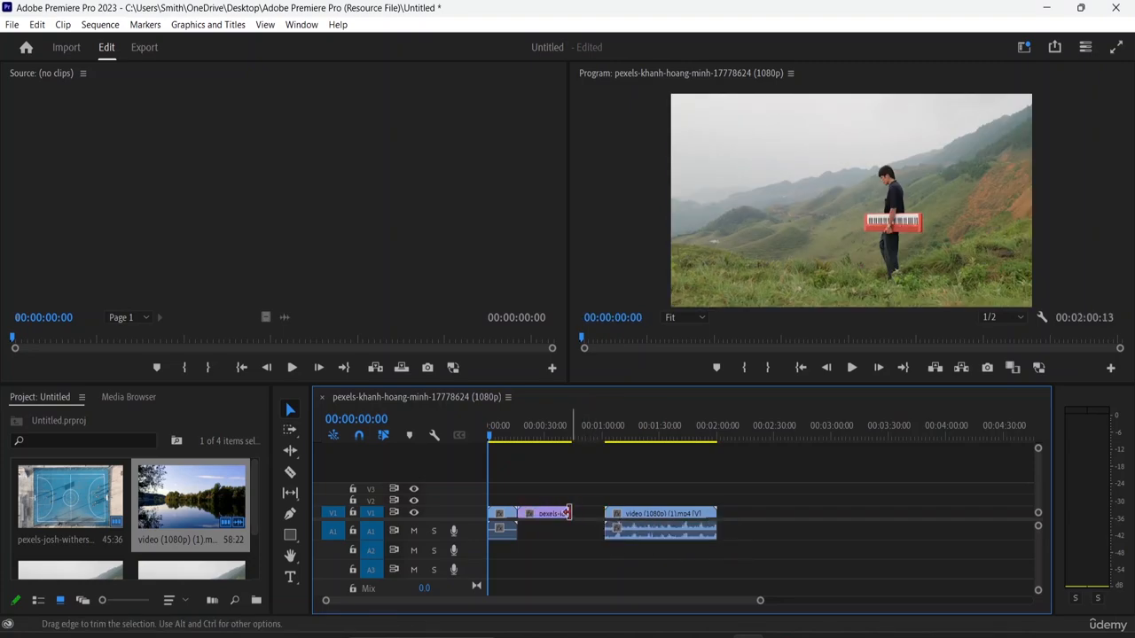
- Move the lake clip against the end of the basketball court clip and trim its end to 00:01:27:16
left_click(634, 517)
left_click_drag(635, 516, 612, 522)
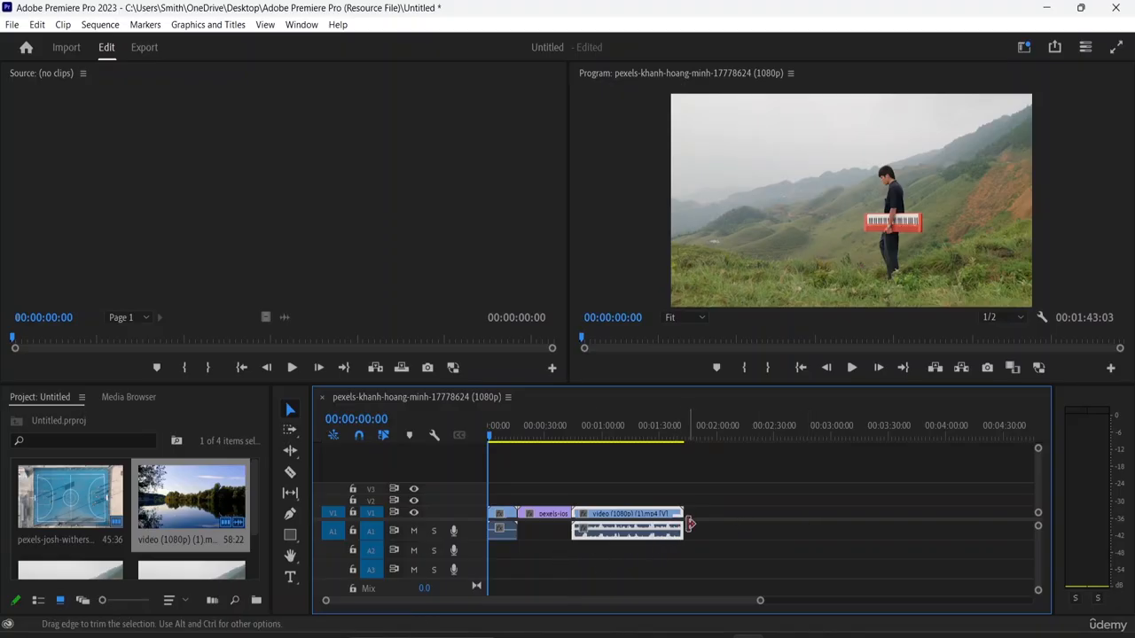
left_click_drag(679, 523, 653, 522)
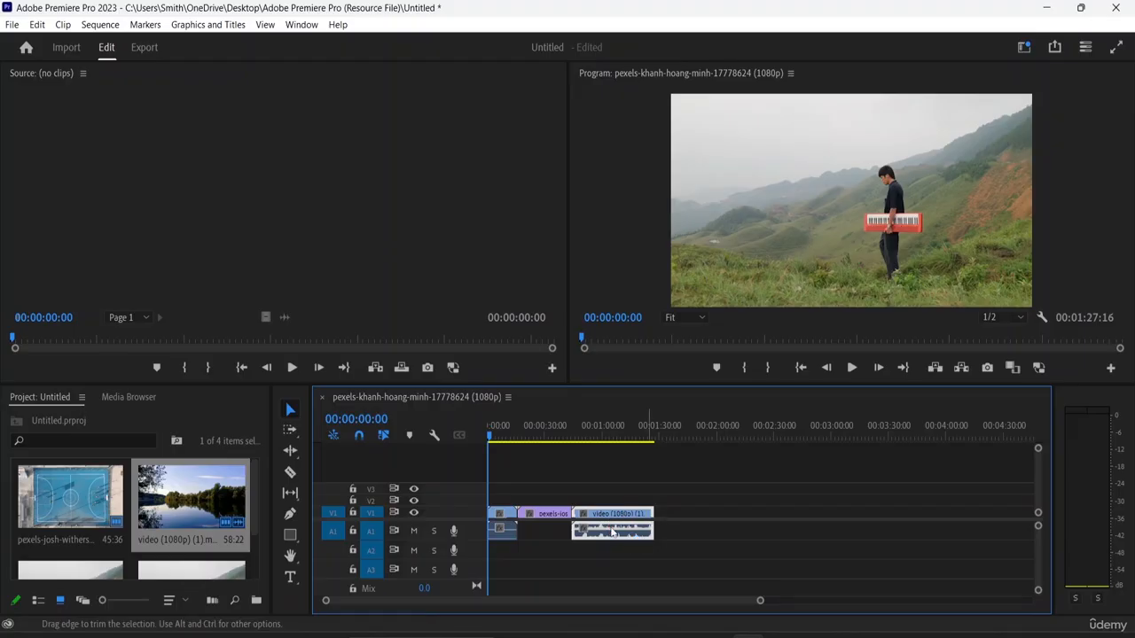
- Trim the lake clip's end to 00:01:03:16, then shorten the keyboard player clip and close the gap so the sequence ends at 00:00:58:15
left_click_drag(649, 523, 606, 537)
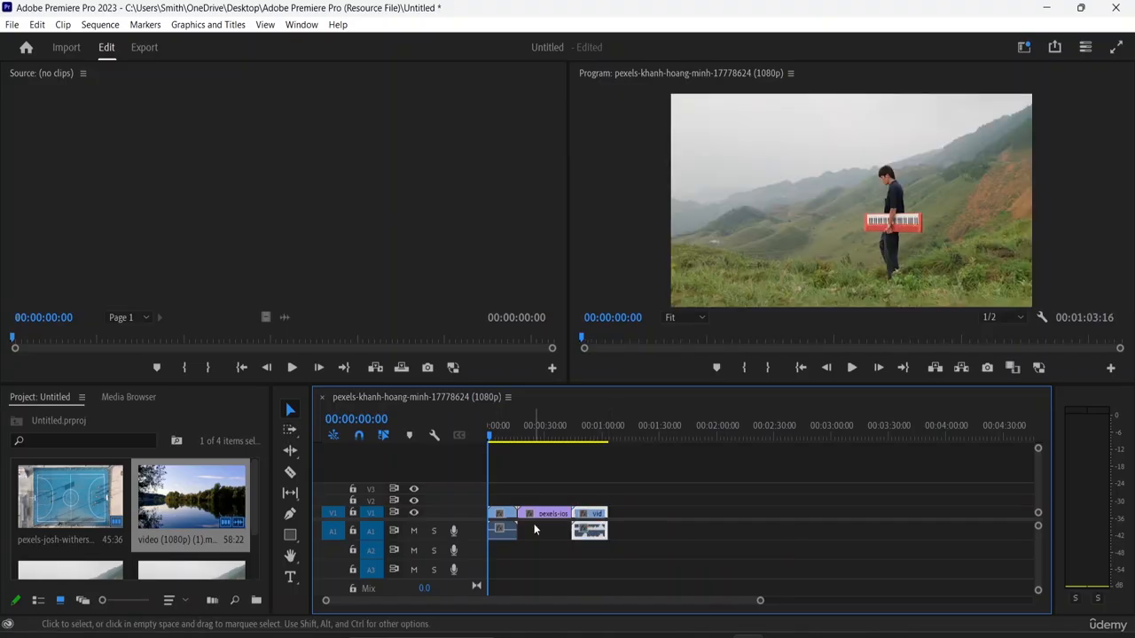
left_click_drag(514, 529, 586, 520)
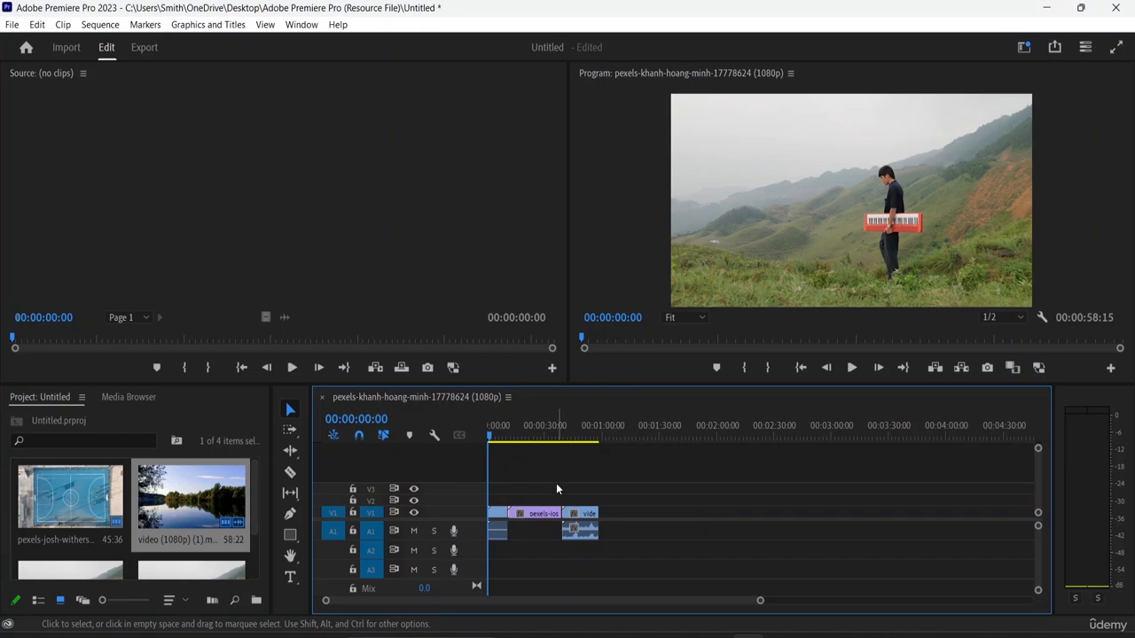
- Play the sequence from the beginning and scrub ahead through the basketball court clip to preview the cuts
key("space")
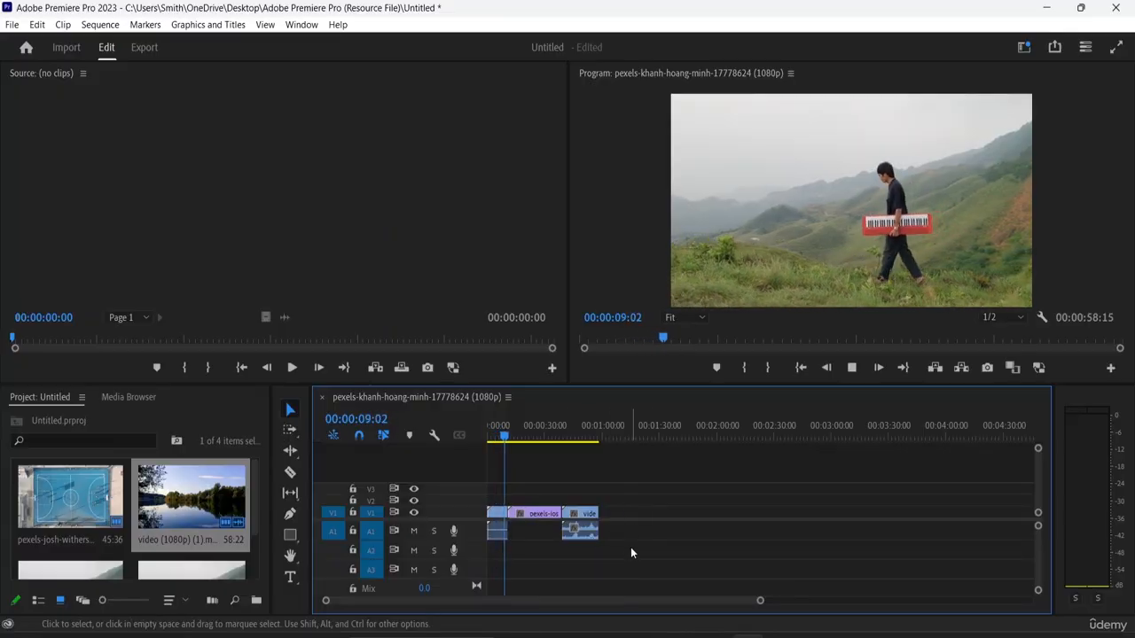
left_click_drag(523, 439, 561, 460)
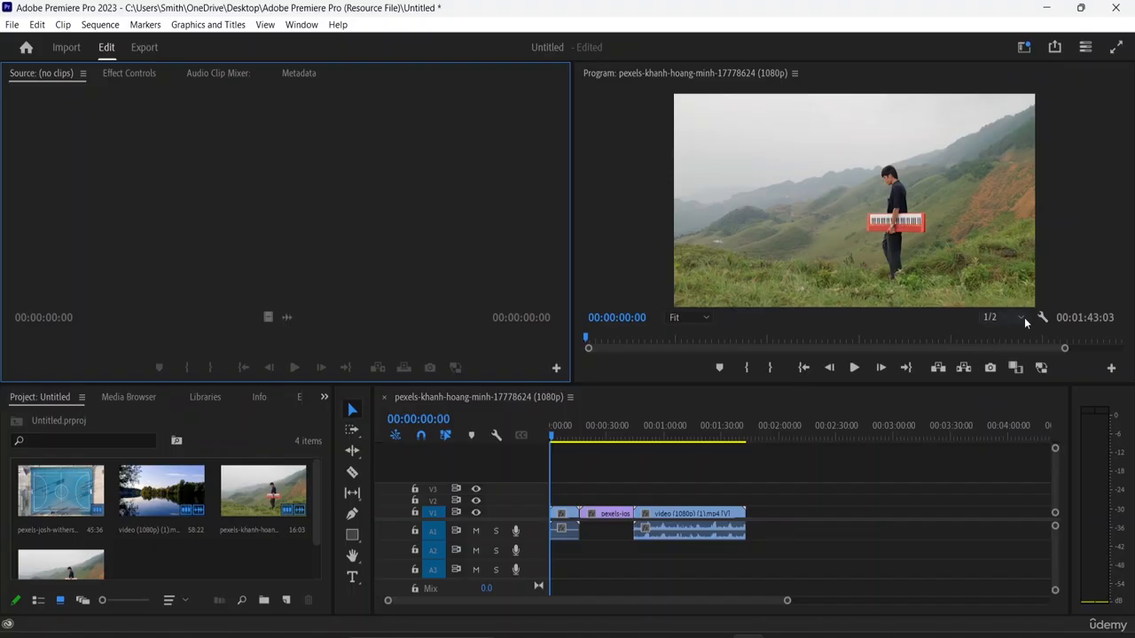
- Set the Program monitor's playback resolution to 1/4
left_click(641, 139)
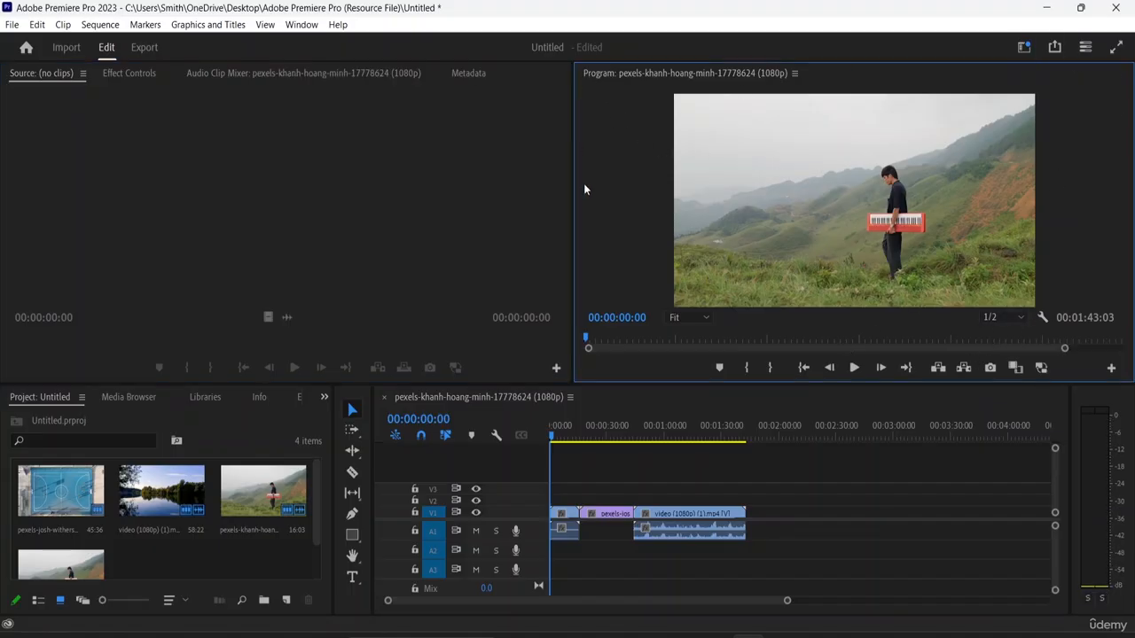
left_click(1019, 318)
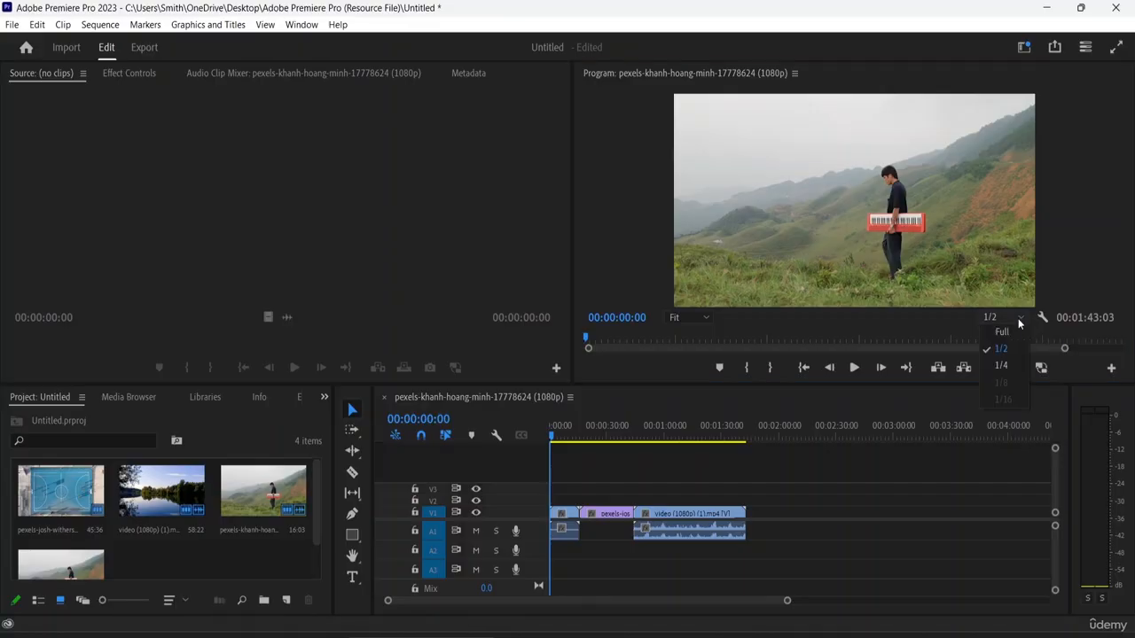
left_click(998, 371)
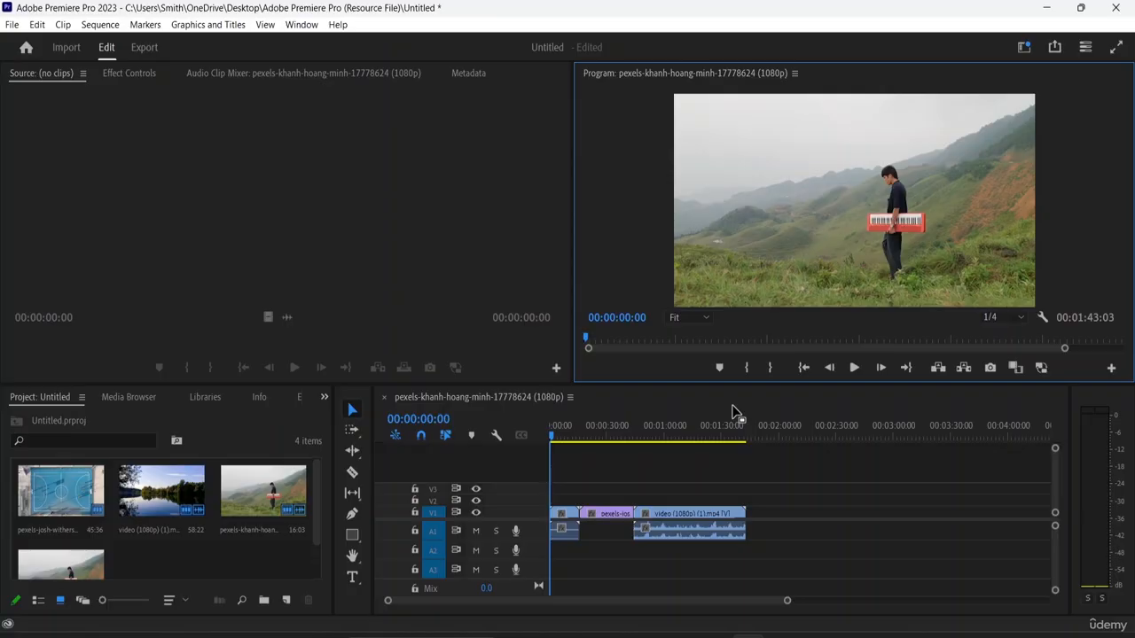
left_click(1019, 318)
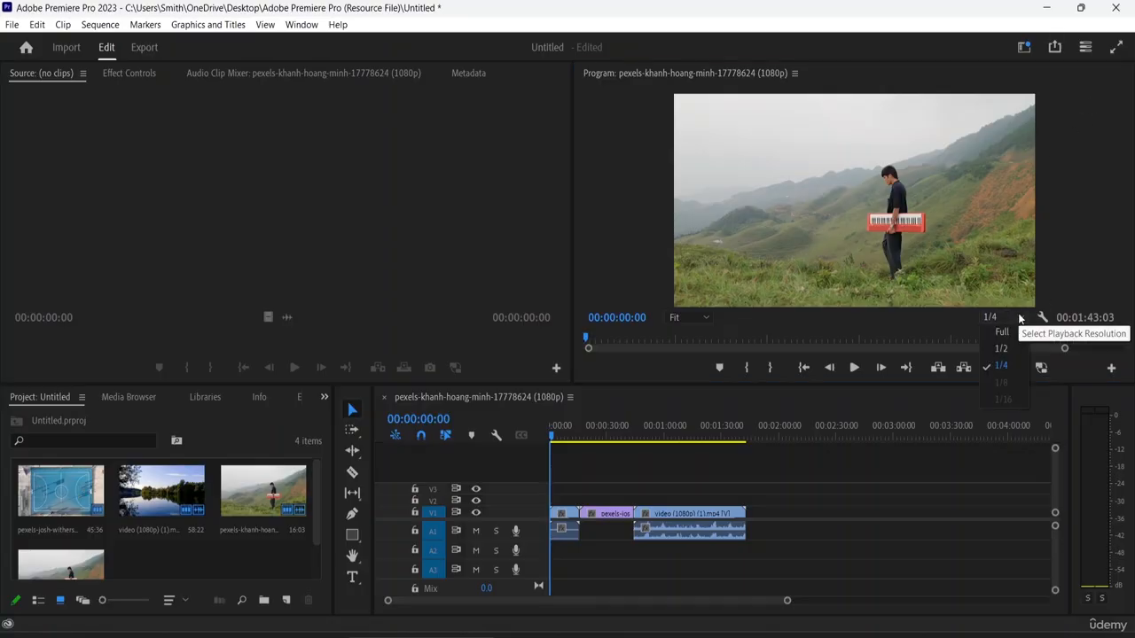
left_click(1009, 366)
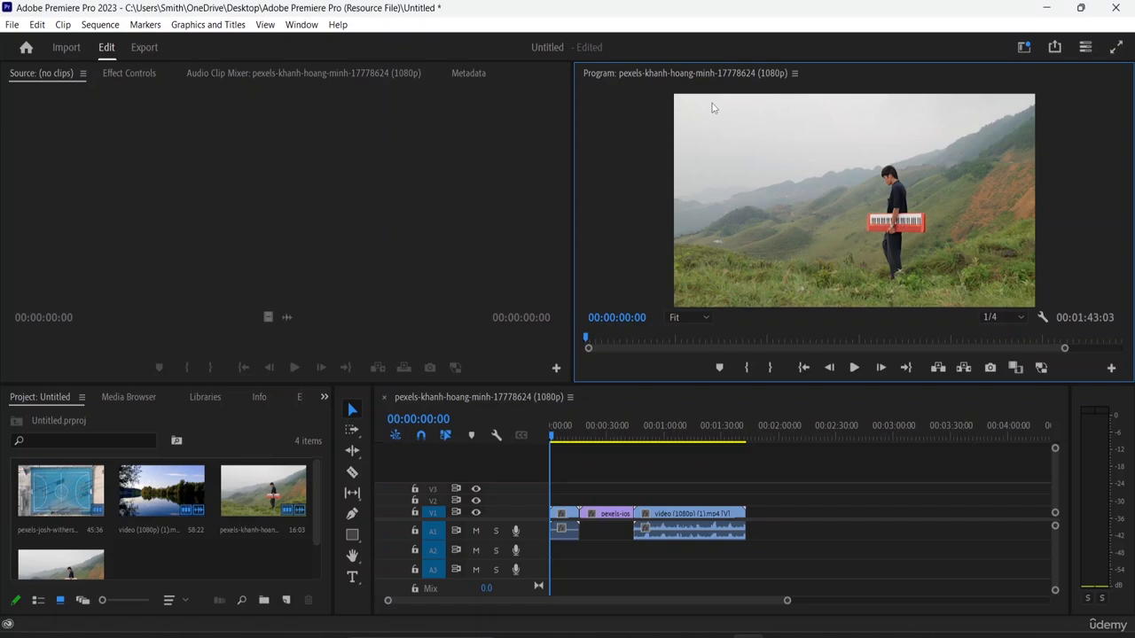
left_click(1020, 314)
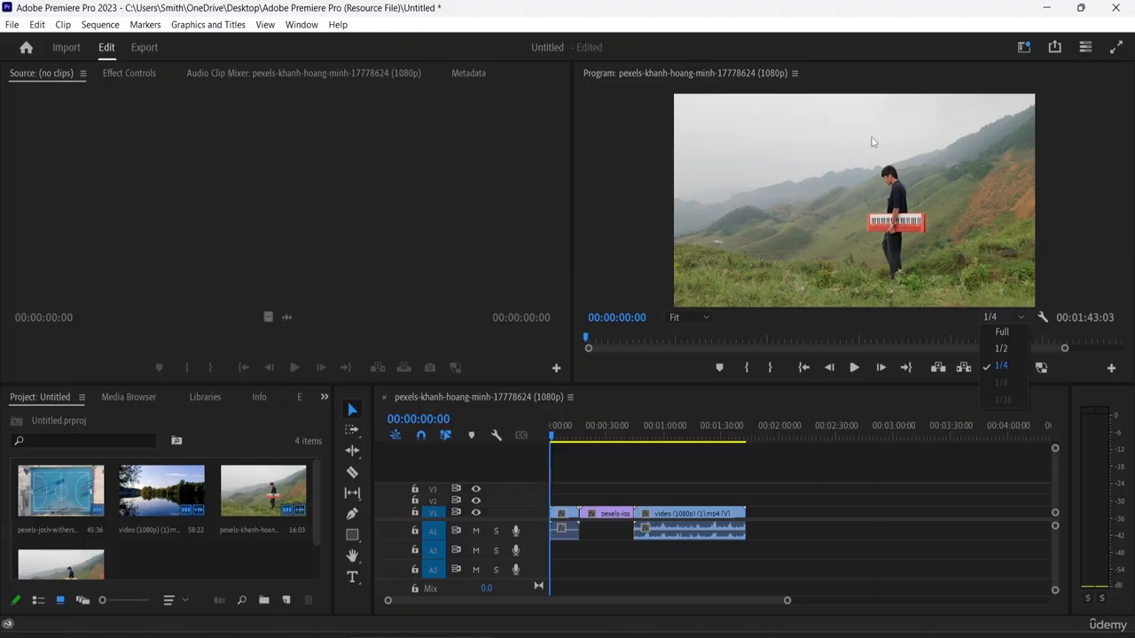
left_click(1021, 368)
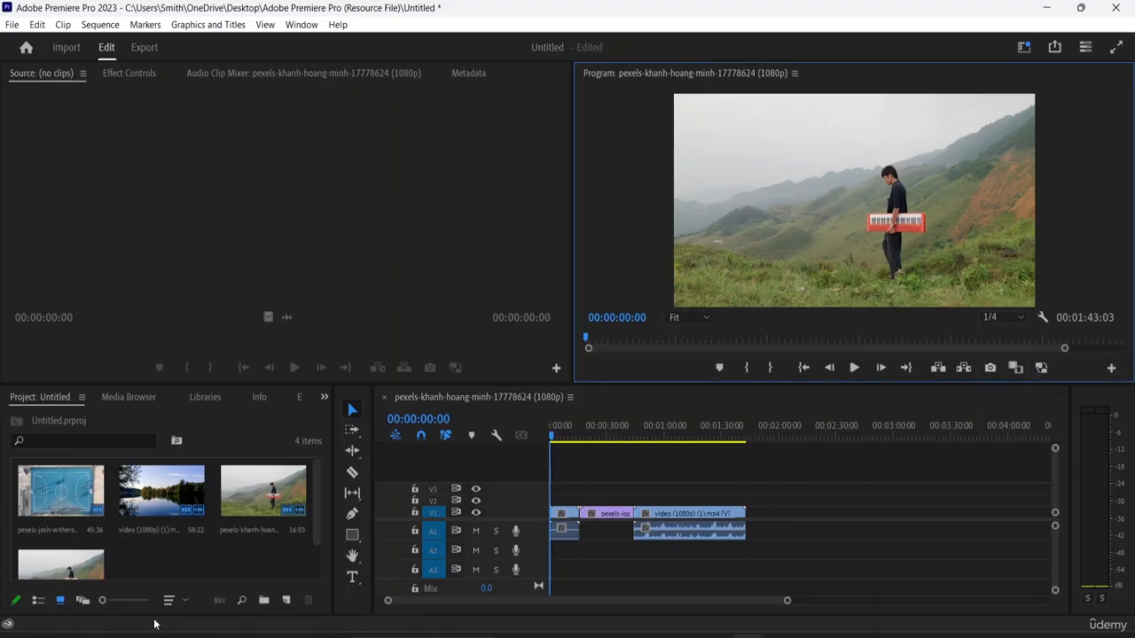
- Look through the project items in List View and Freeform View, and return to Icon View
left_click(36, 601)
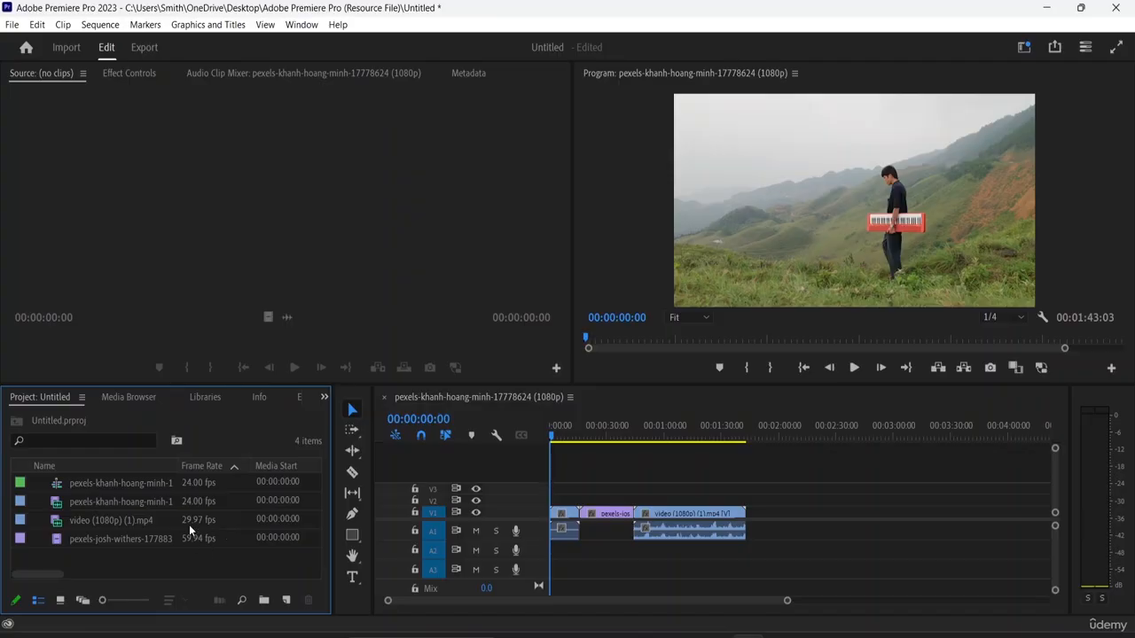
mouse_move(190, 526)
left_click(84, 601)
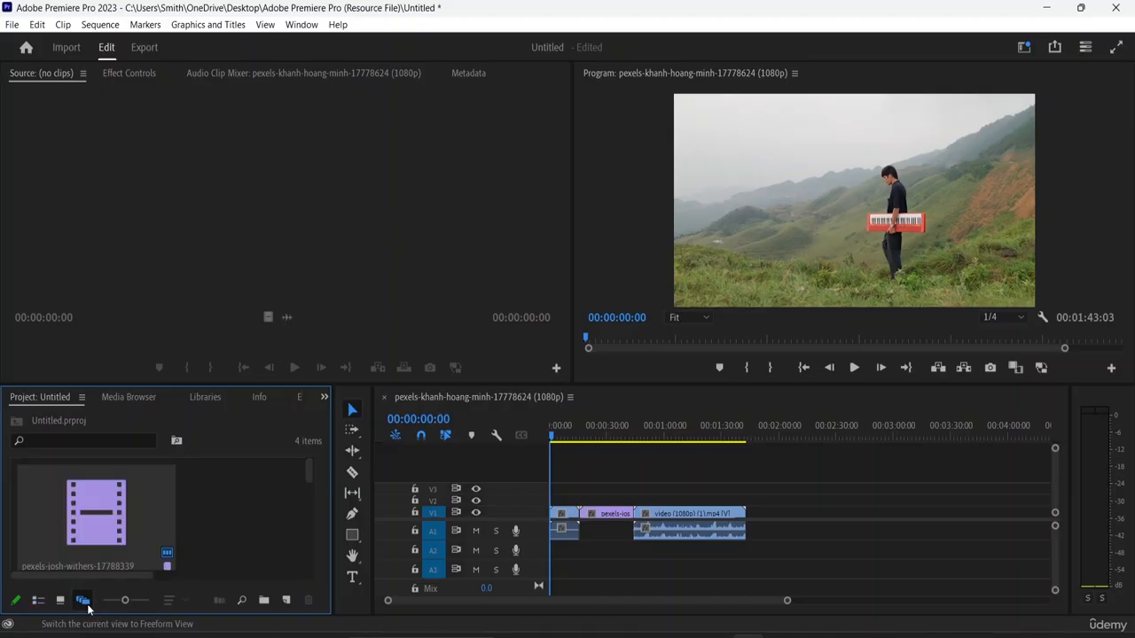
scroll(187, 506, "down", 4)
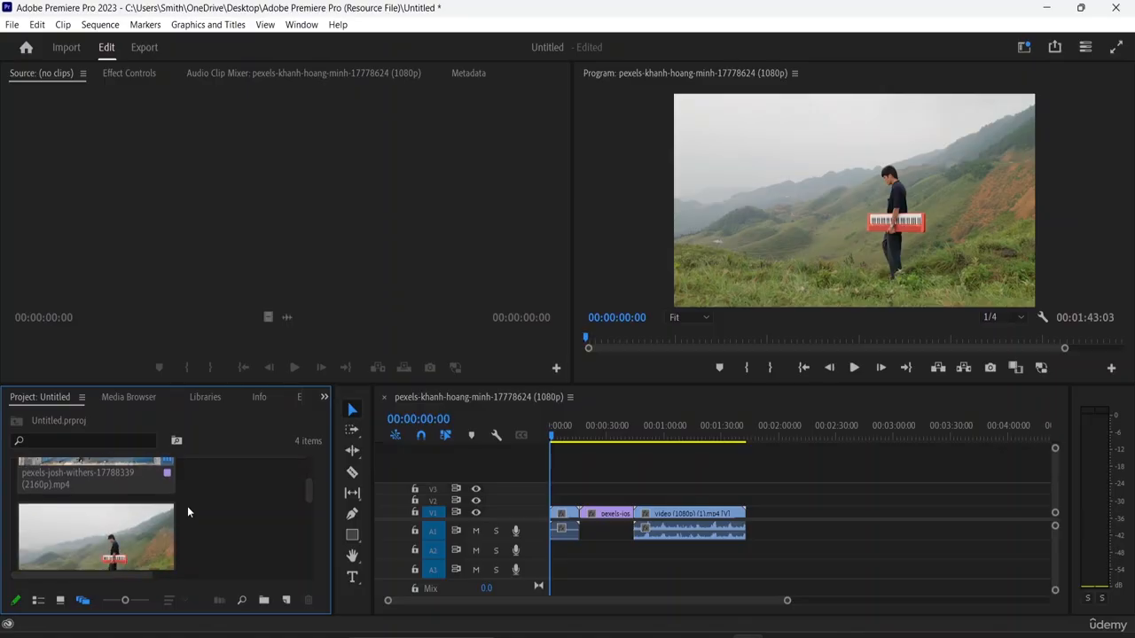
scroll(187, 506, "down", 4)
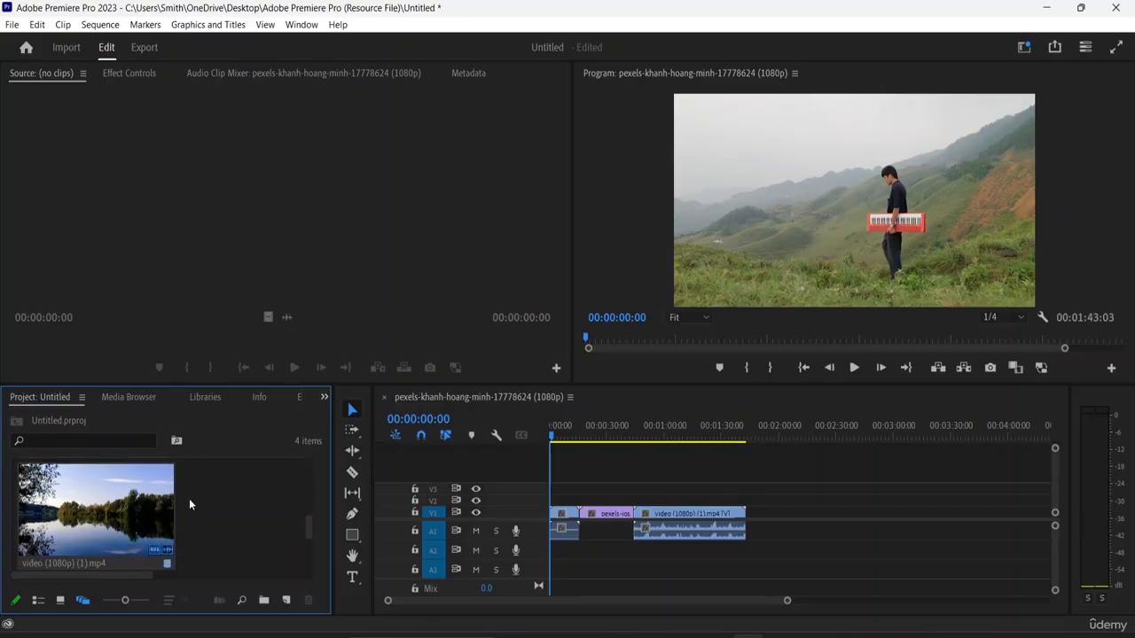
scroll(200, 485, "down", 2)
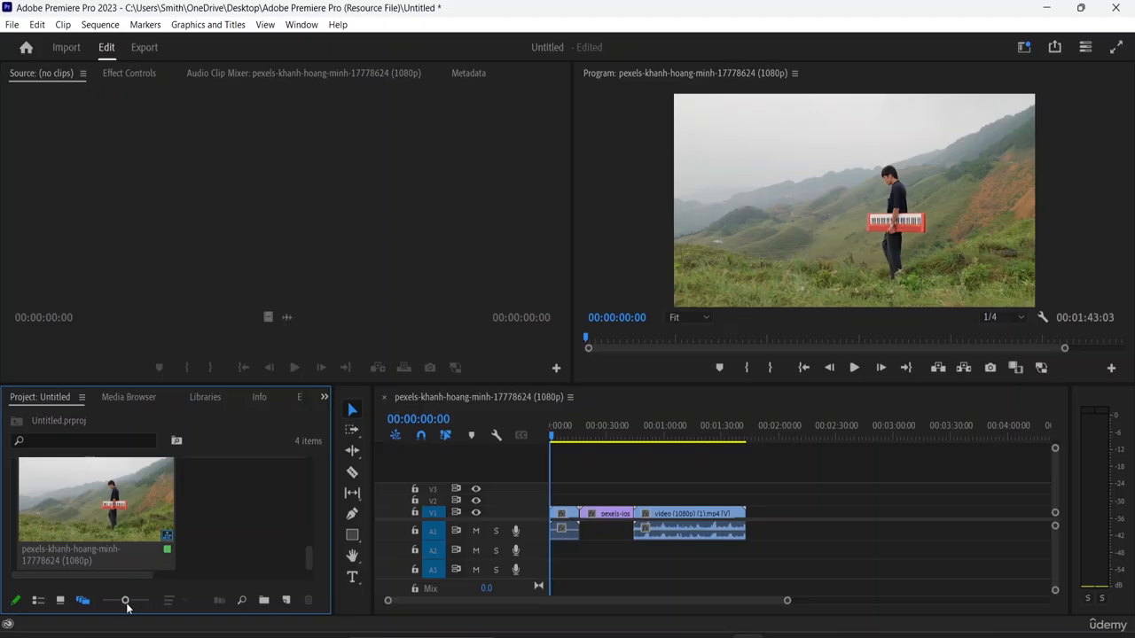
left_click(61, 608)
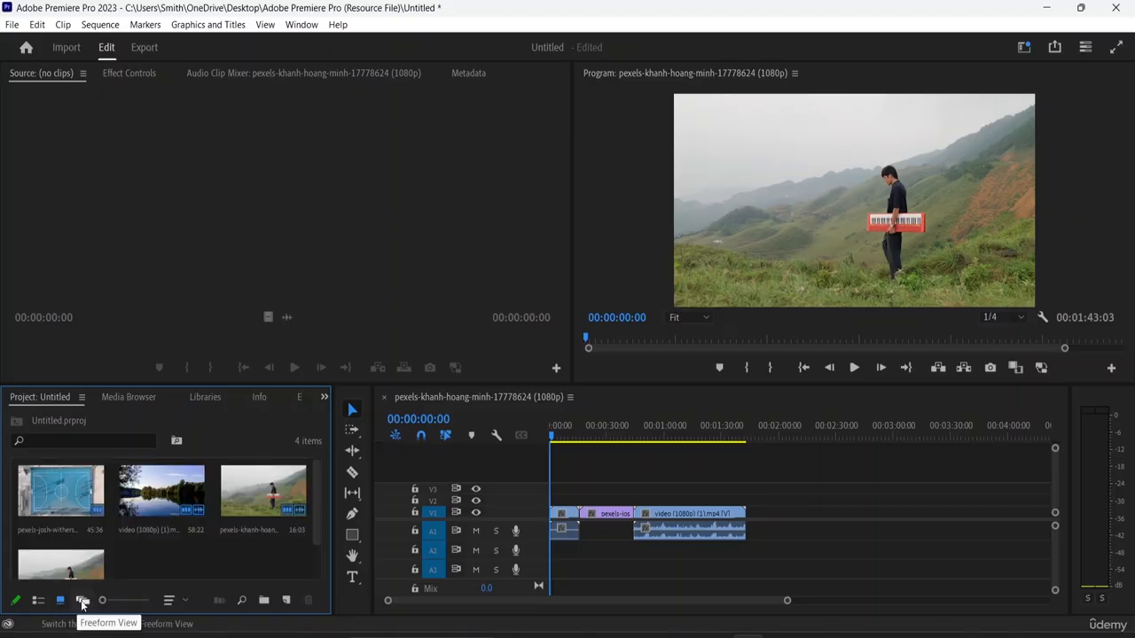
- Enlarge the project item thumbnails so two fit per row, and keep them sorted by User Order
left_click(123, 602)
mouse_move(122, 603)
left_mouse_down()
mouse_move(134, 603)
mouse_move(115, 602)
left_mouse_up()
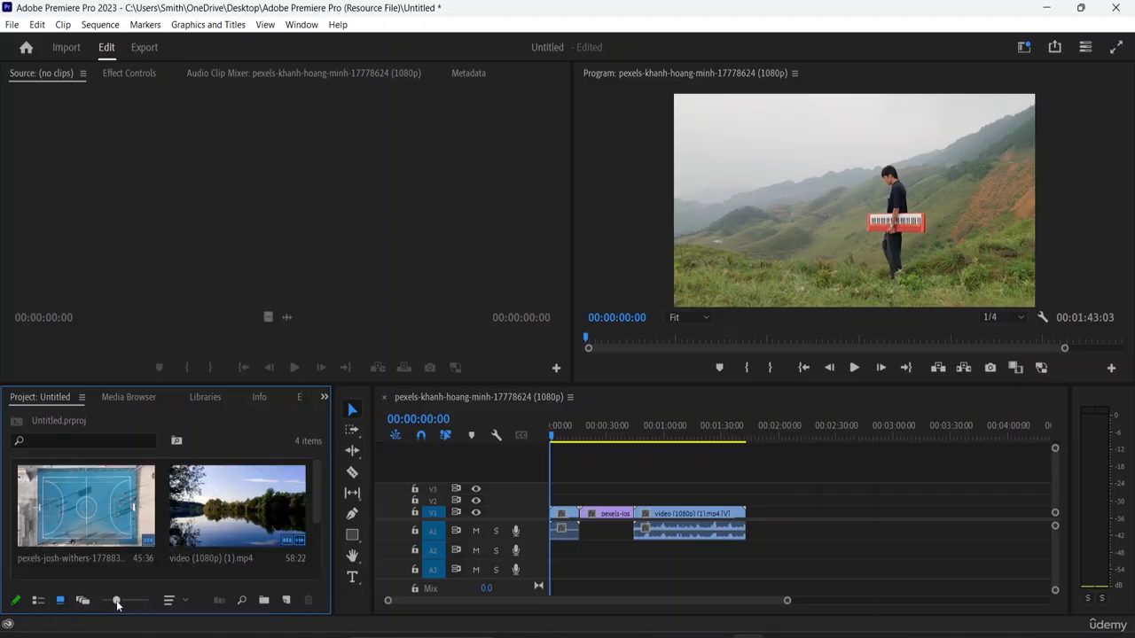
left_click(182, 601)
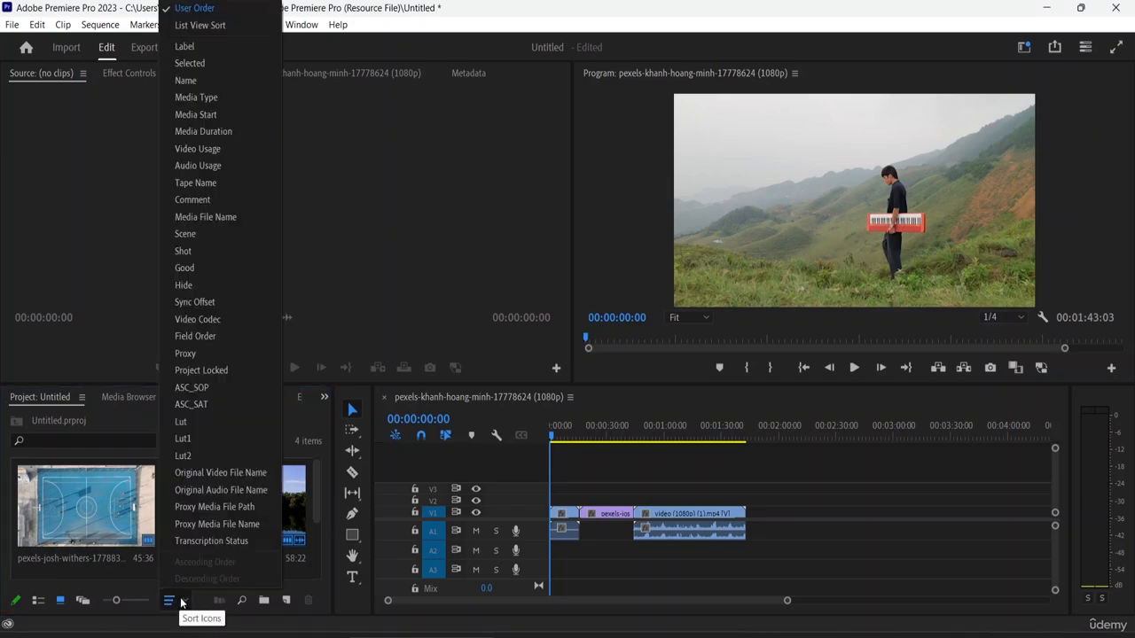
left_click(237, 9)
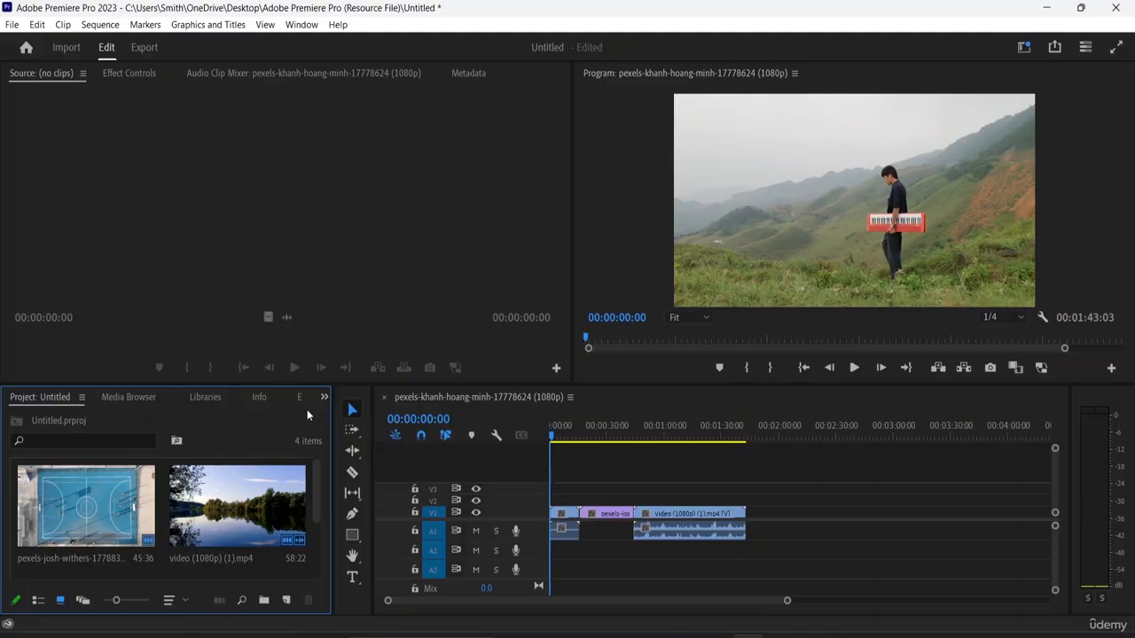
- Look at the folders and drives in the Media Browser and return to the project items
left_click(142, 399)
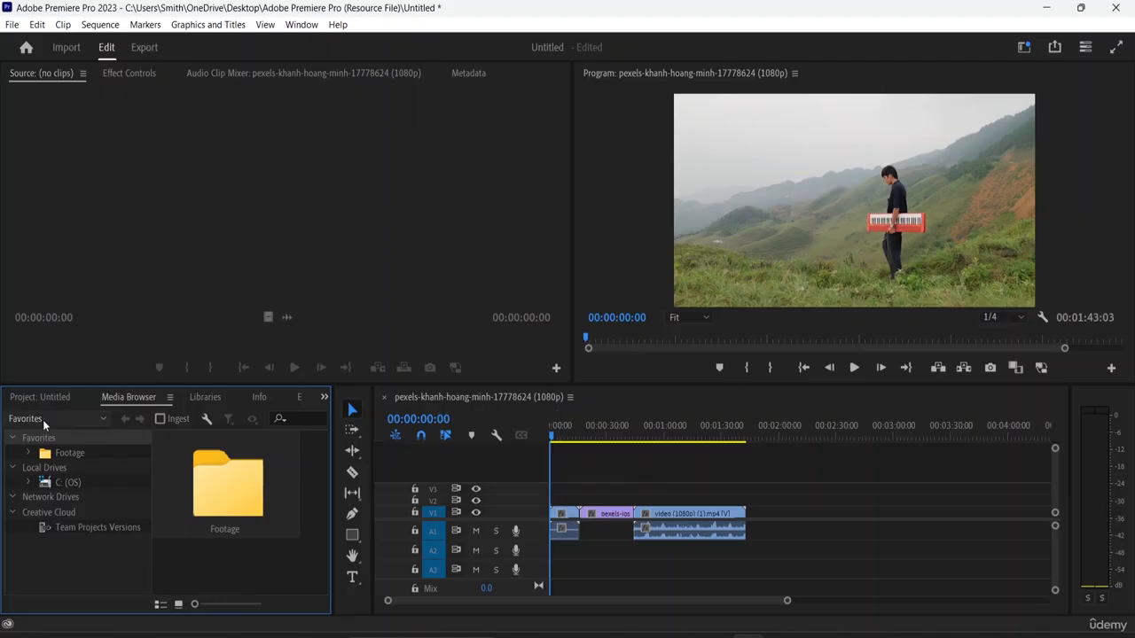
left_click(32, 394)
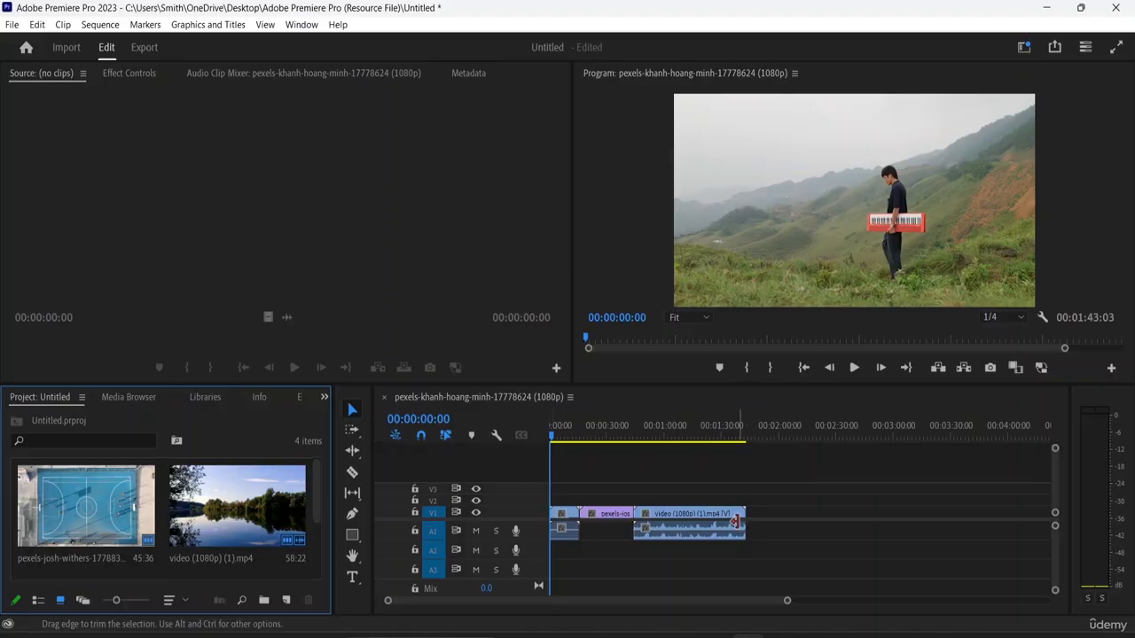
- Move the lake clip on V1 to start at about 00:01:11 and extend its end to 00:02:09:20
mouse_move(739, 520)
left_mouse_down()
mouse_move(793, 521)
mouse_move(751, 522)
left_mouse_up()
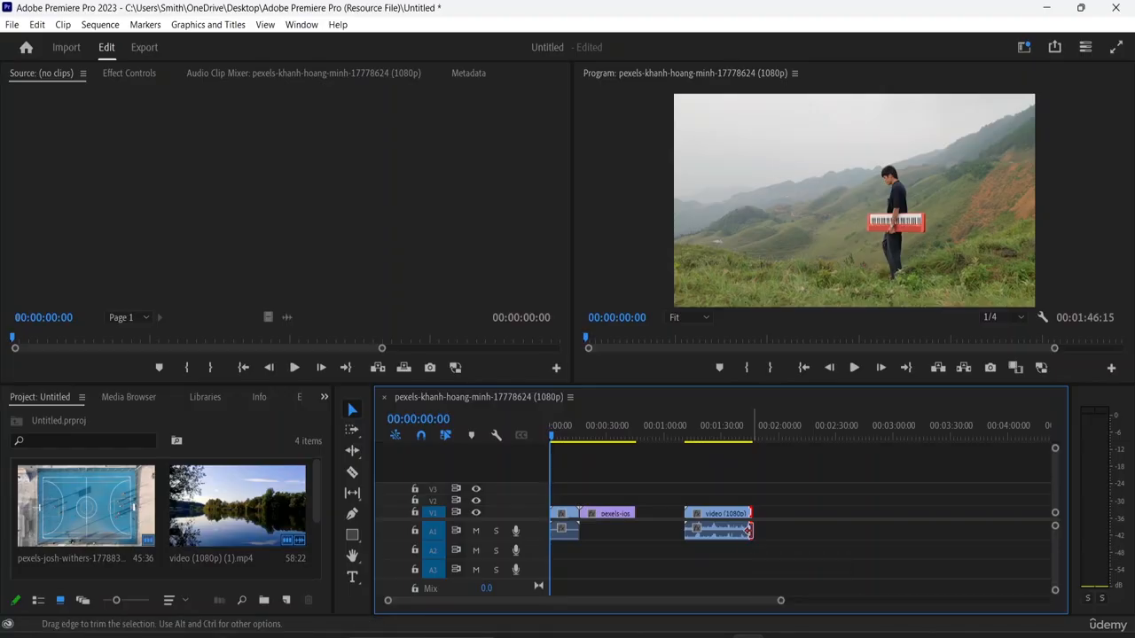
left_click_drag(750, 530, 810, 529)
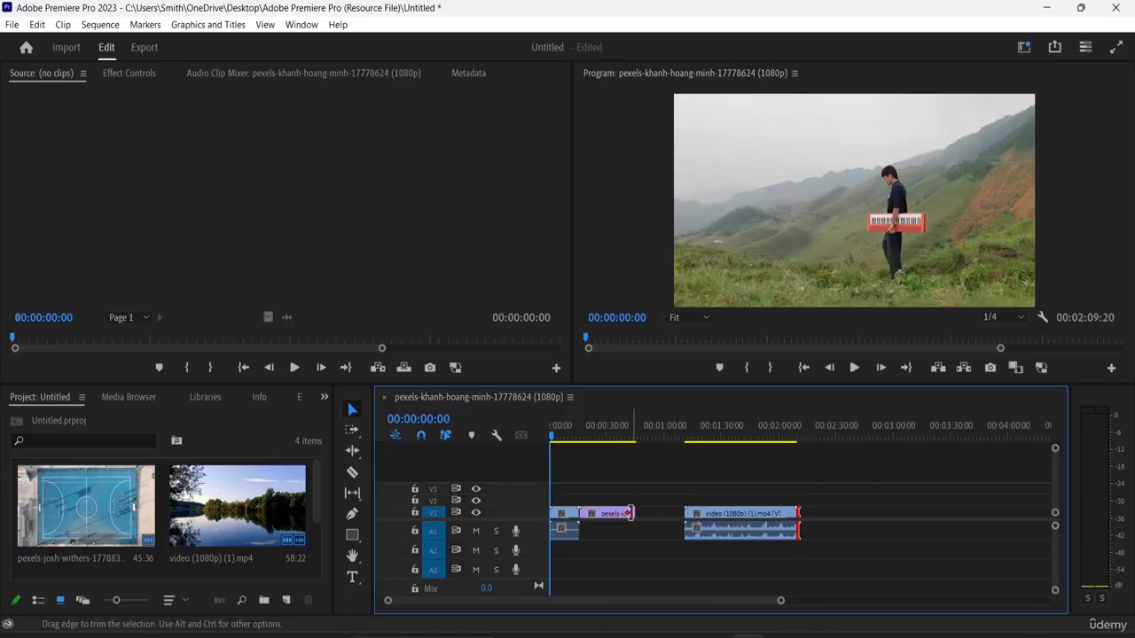
- Extend the basketball court clip's end to 00:00:47:01 and move the lake clip directly against it
mouse_move(635, 513)
left_mouse_down()
mouse_move(613, 513)
mouse_move(641, 521)
left_mouse_up()
left_click(709, 522)
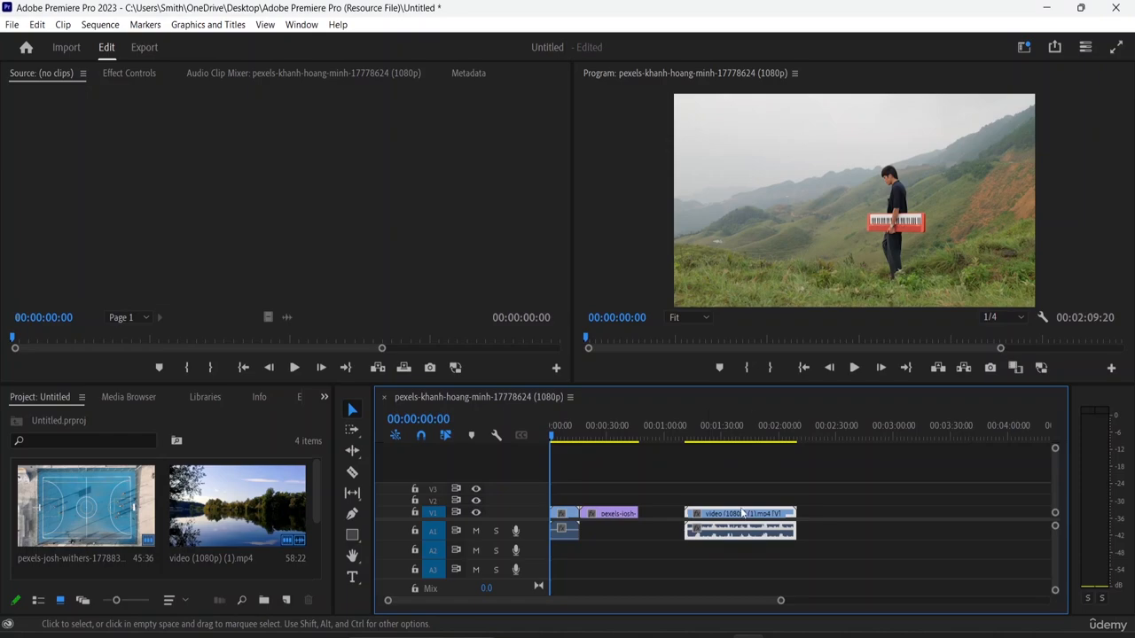
left_click_drag(741, 514, 690, 509)
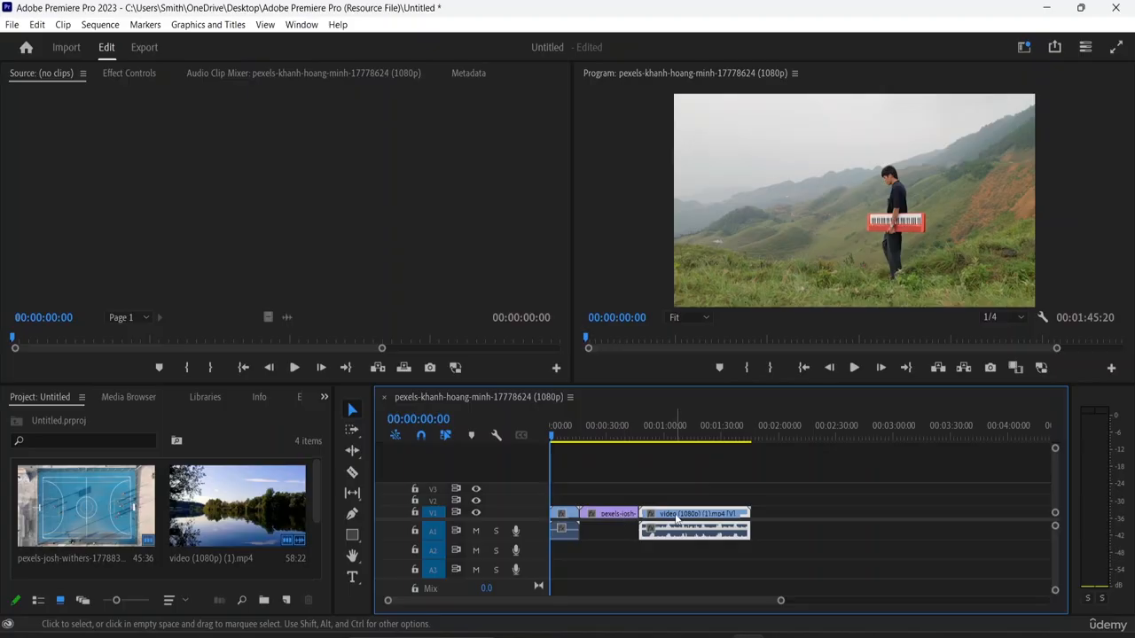
- Split the basketball court clip at about 00:00:35 and the lake clip at about 00:01:00 with the Razor Tool
left_click(355, 476)
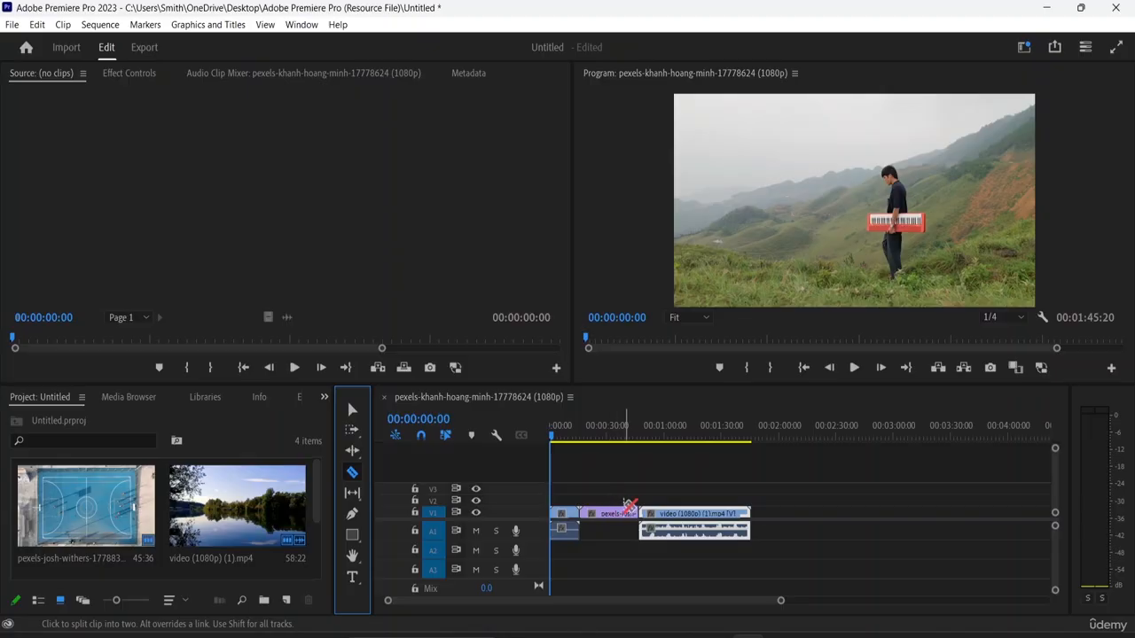
left_click(629, 509)
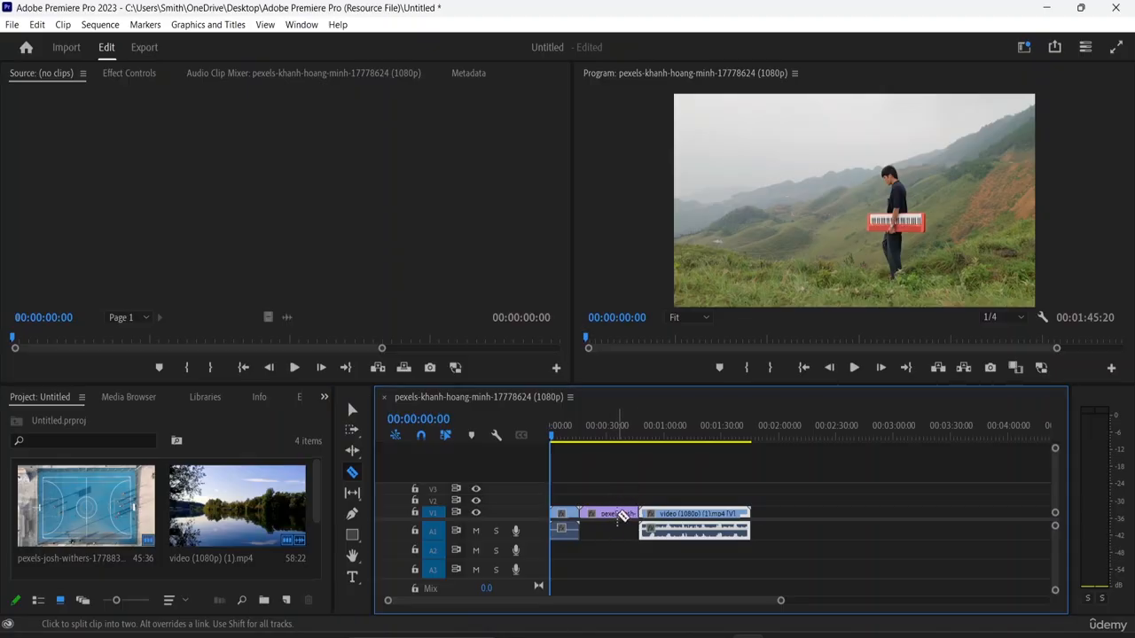
left_click(665, 530)
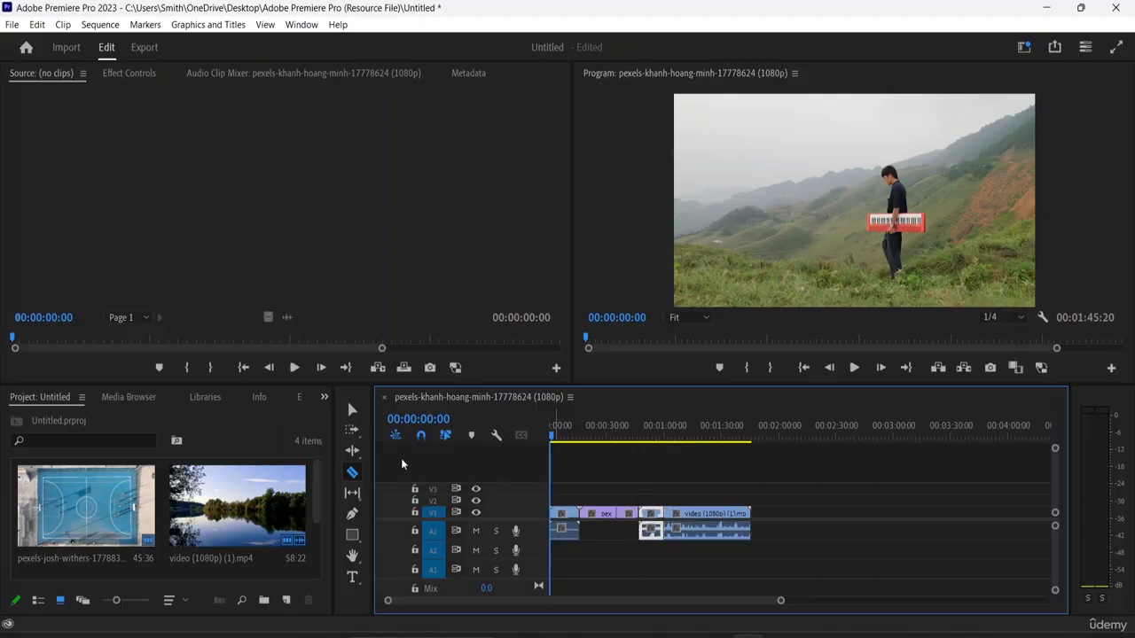
- Delete the first piece of the lake clip and the second piece of the basketball court clip
left_click(354, 409)
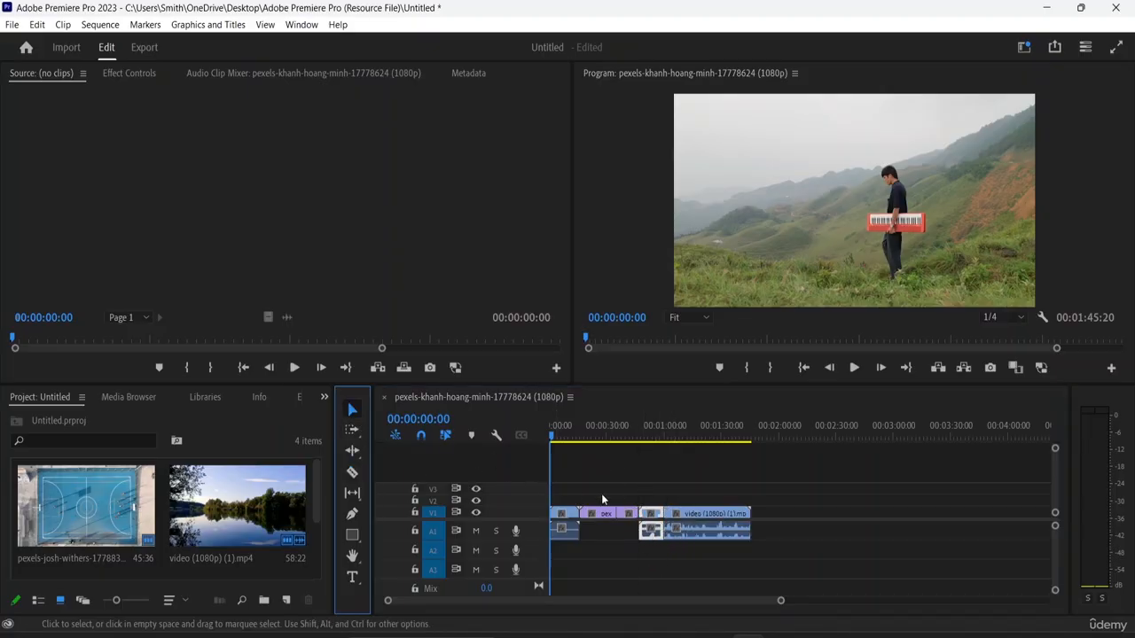
left_click(657, 522)
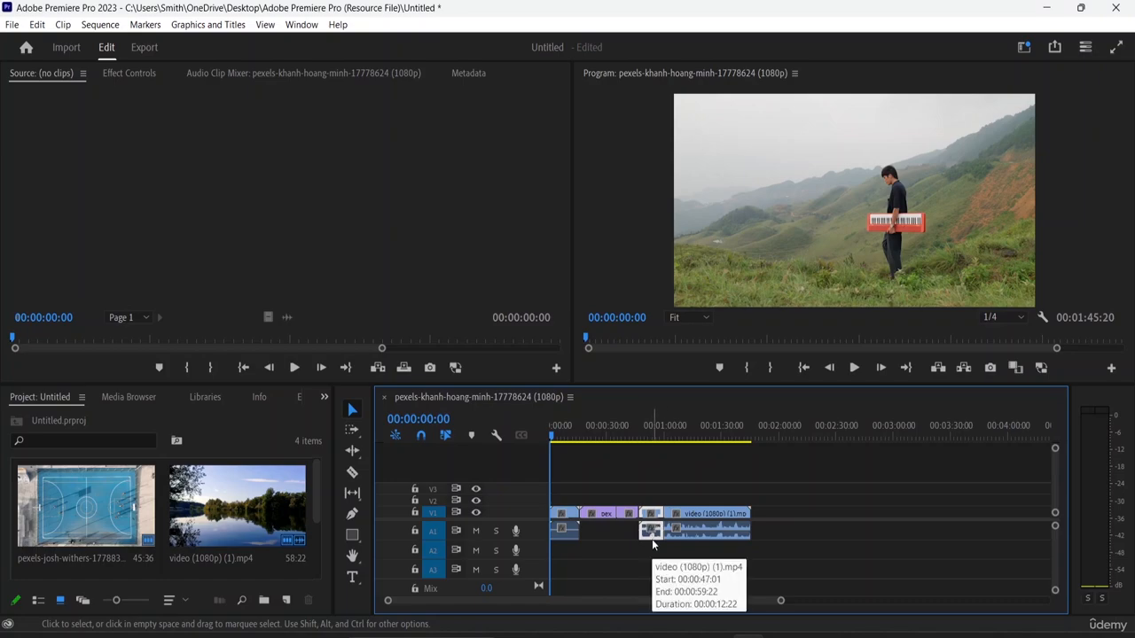
key("Delete")
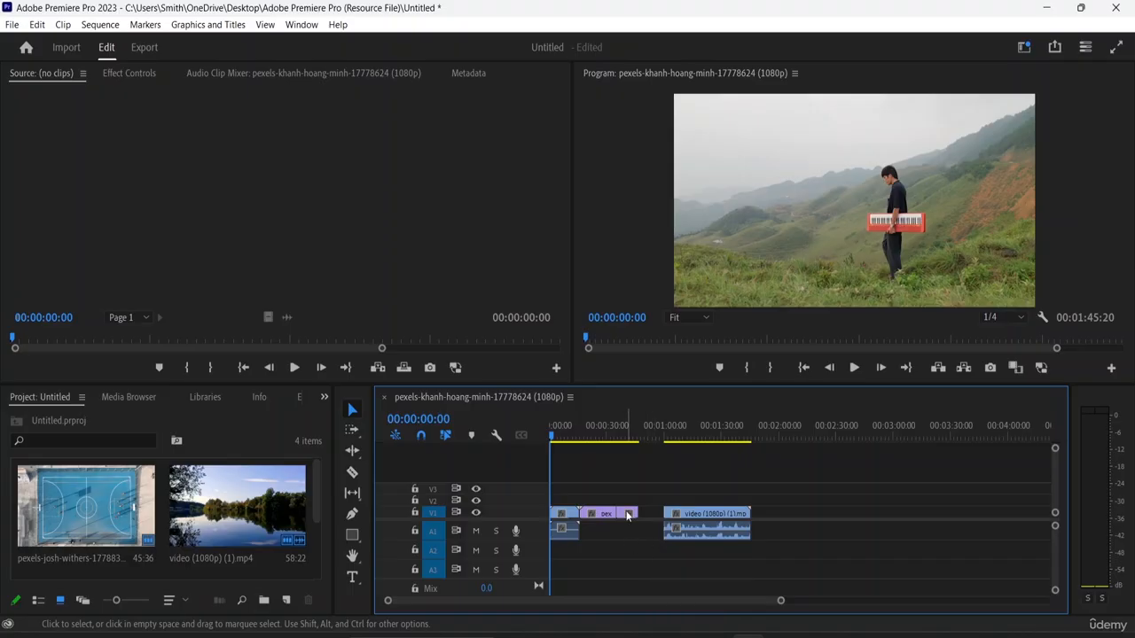
key("Delete")
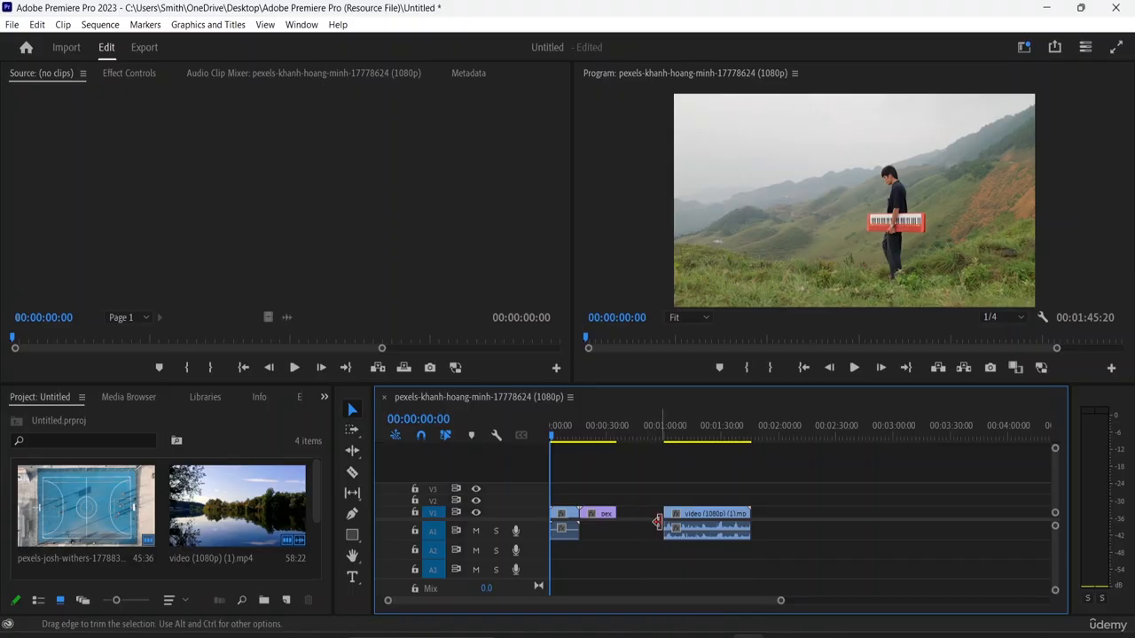
- Extend the basketball court clip's end to about 00:01:00 and place the remaining lake clip directly against it
left_click_drag(696, 537, 775, 516)
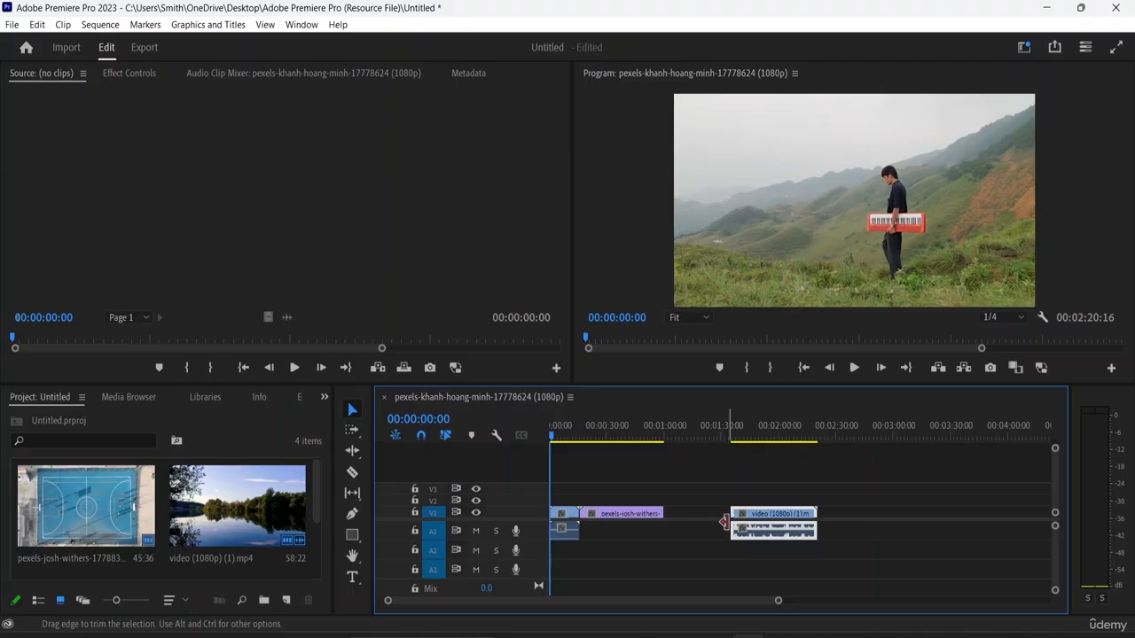
left_click(727, 521)
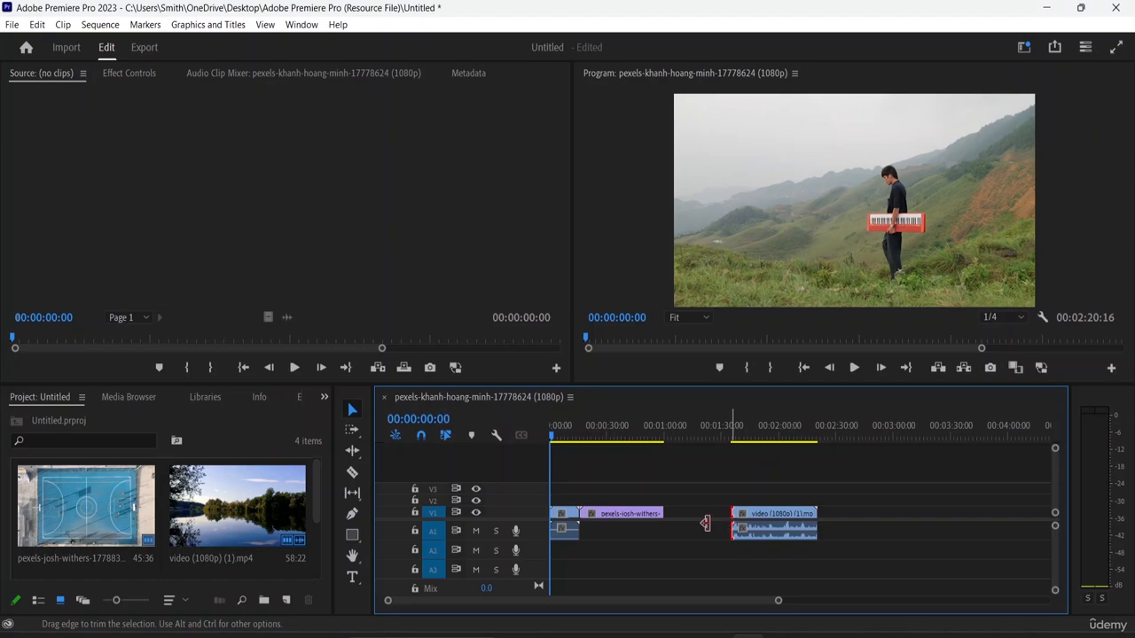
left_click(878, 532)
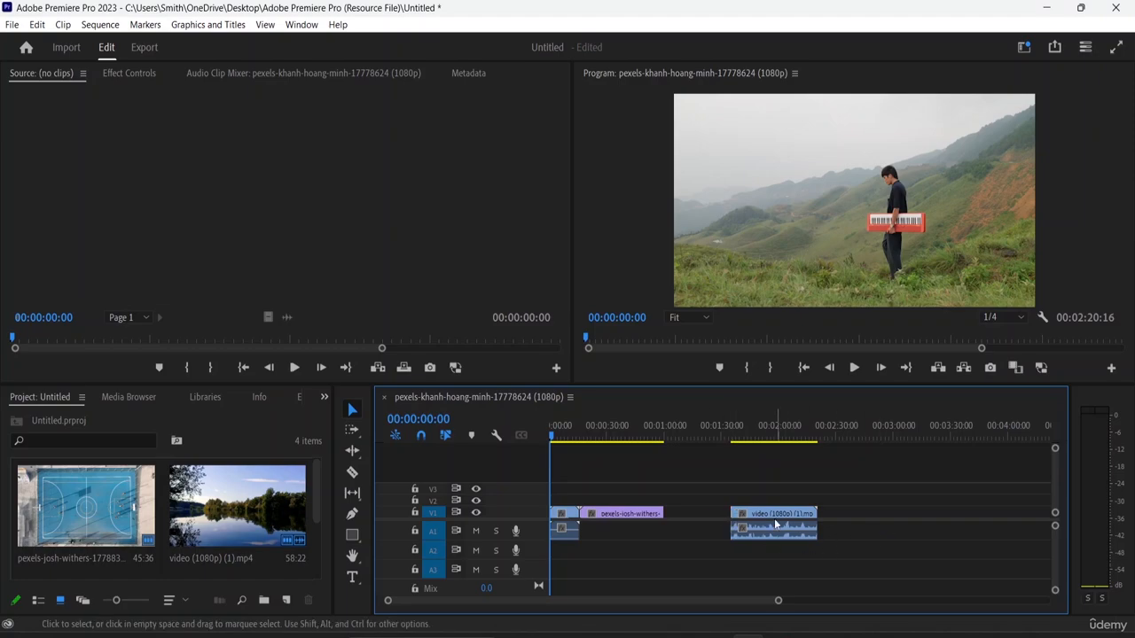
left_click_drag(782, 527, 715, 524)
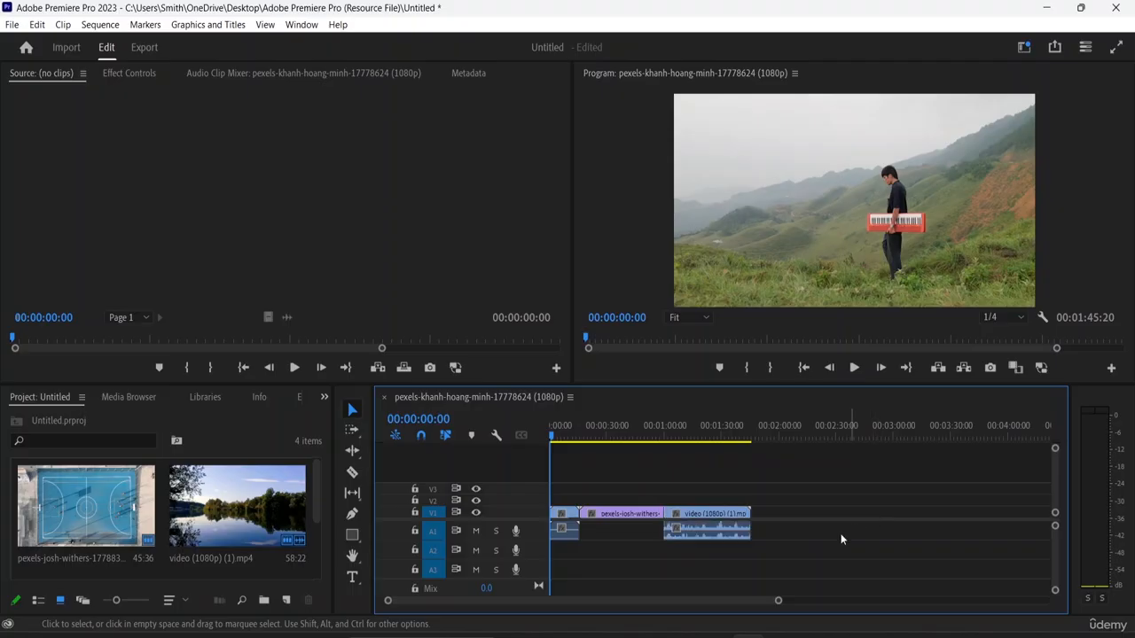